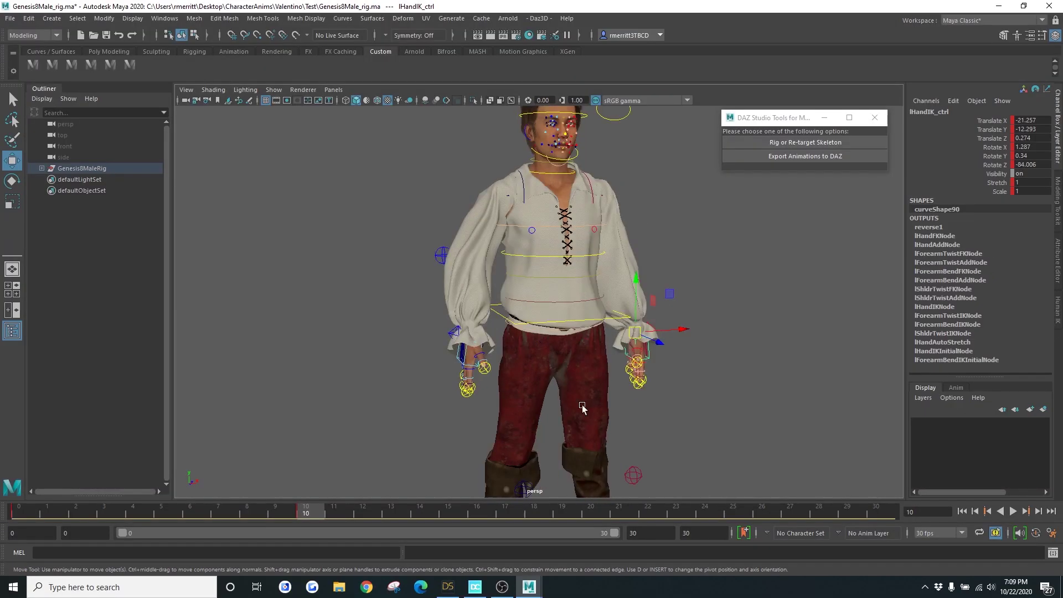
pyautogui.scroll(5, 581, 439)
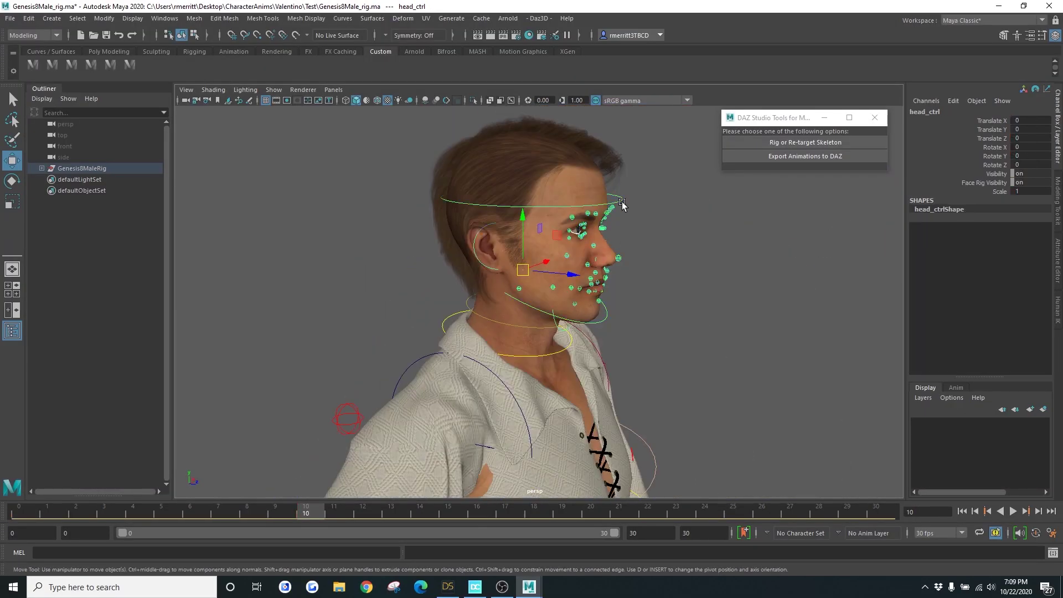
pyautogui.press('e')
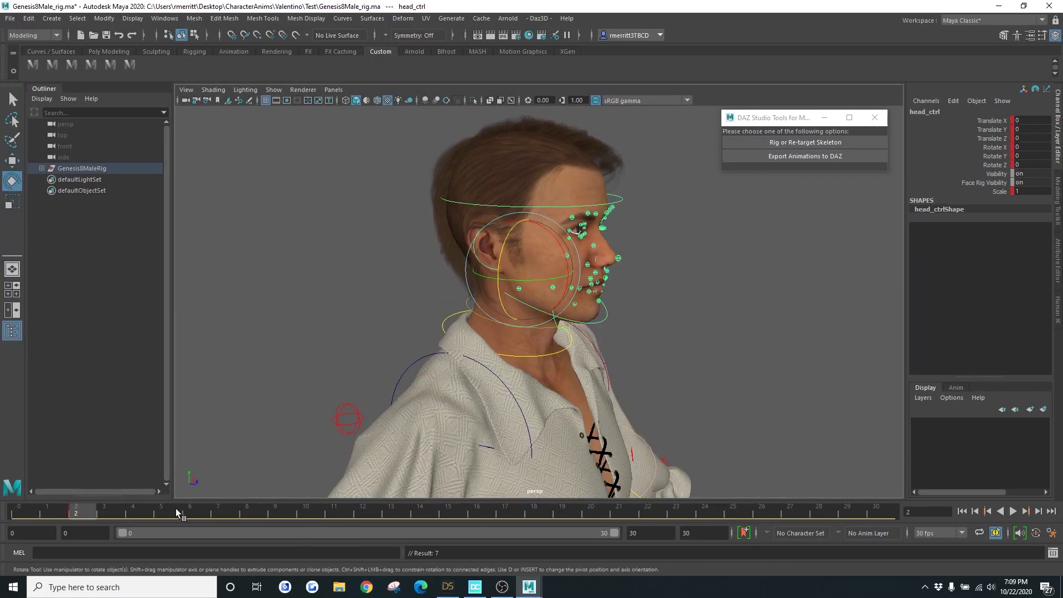
pyautogui.scroll(-5, 623, 320)
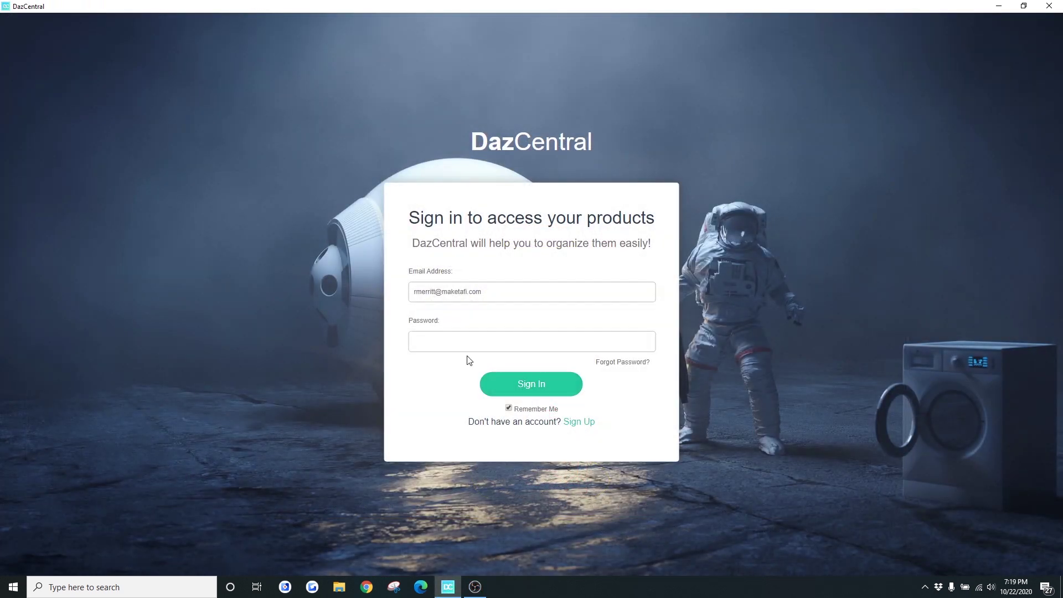
# Sign in to DazCentral and update the Daz to Maya bridge
pyautogui.click(465, 351)
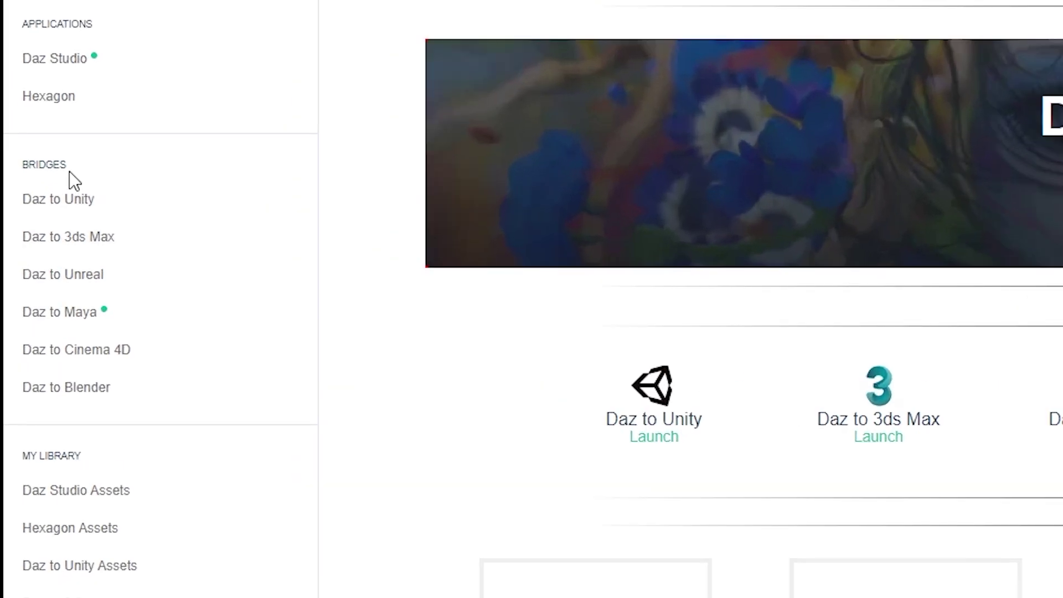
pyautogui.click(105, 319)
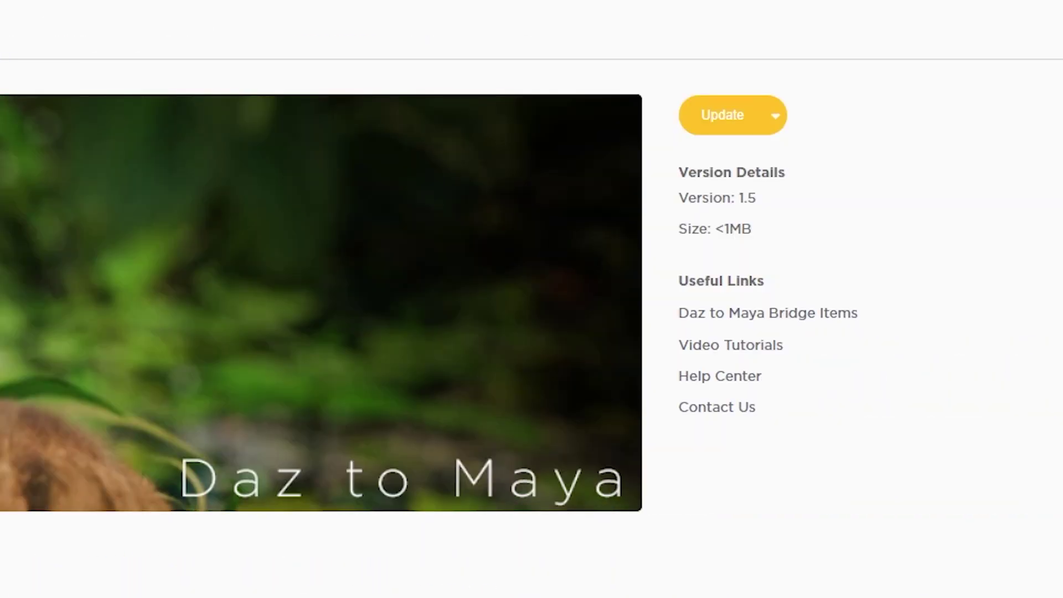
pyautogui.click(724, 138)
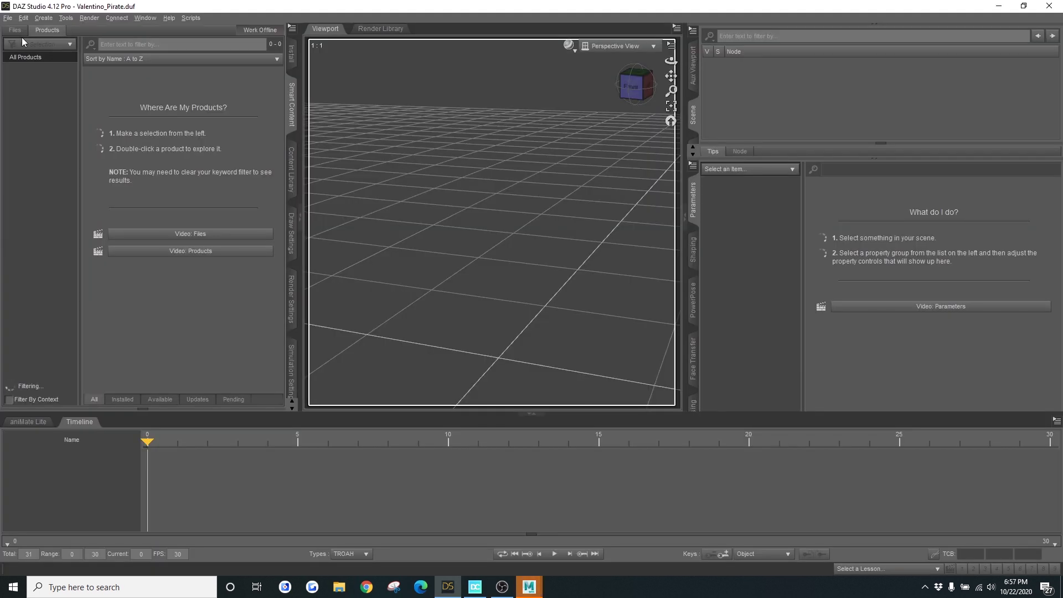
# Switch to DAZ Studio and open the recent scene Valentino_Pirate.duf
pyautogui.click(8, 17)
pyautogui.moveTo(61, 59)
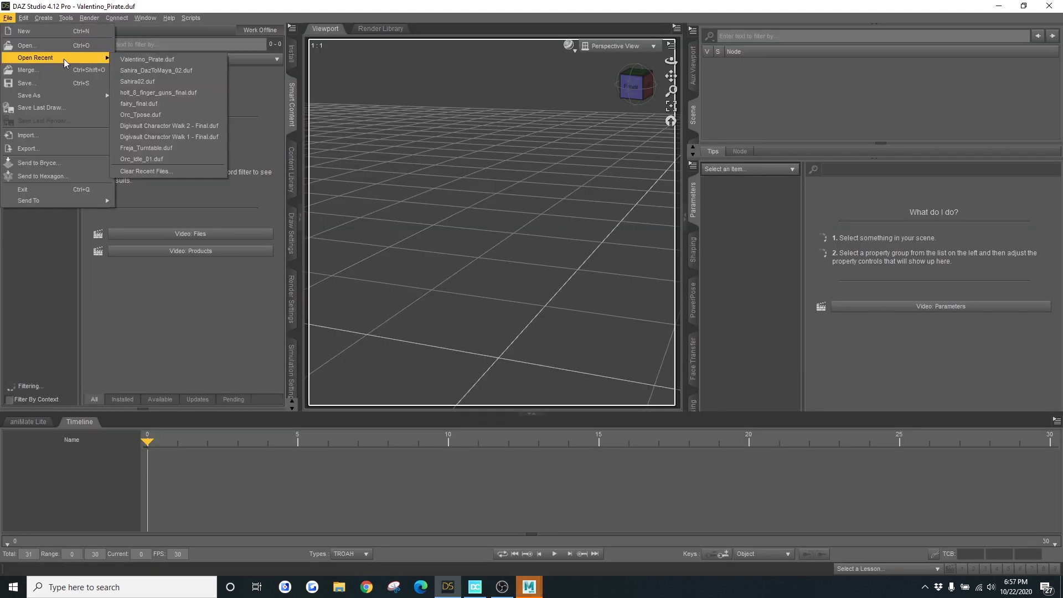
pyautogui.click(139, 60)
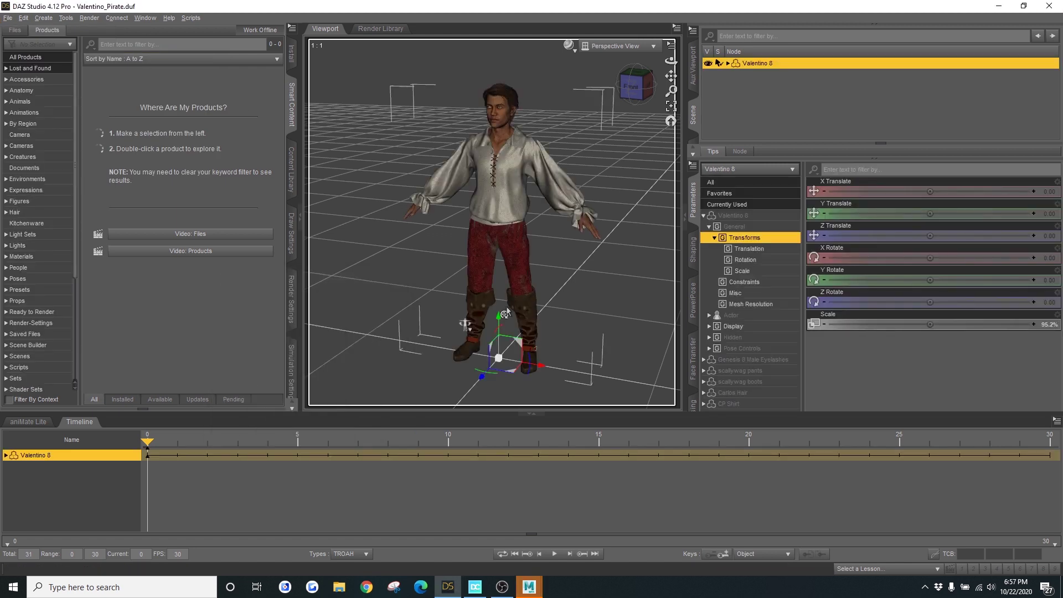
# Select the Valentino 8 figure in the scene and send it through the Daz to Maya bridge script
pyautogui.click(728, 102)
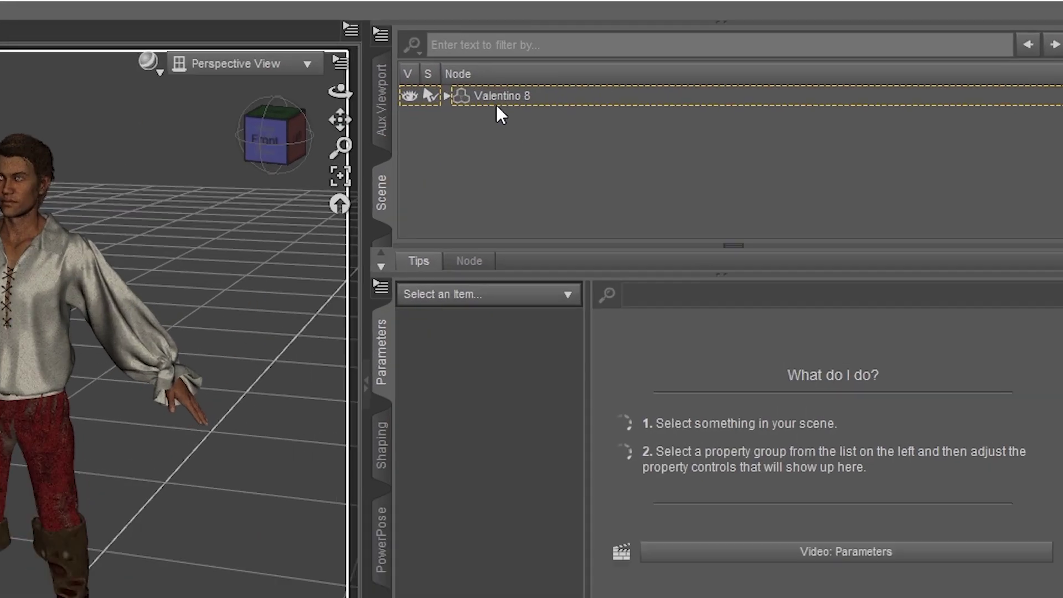
pyautogui.click(763, 64)
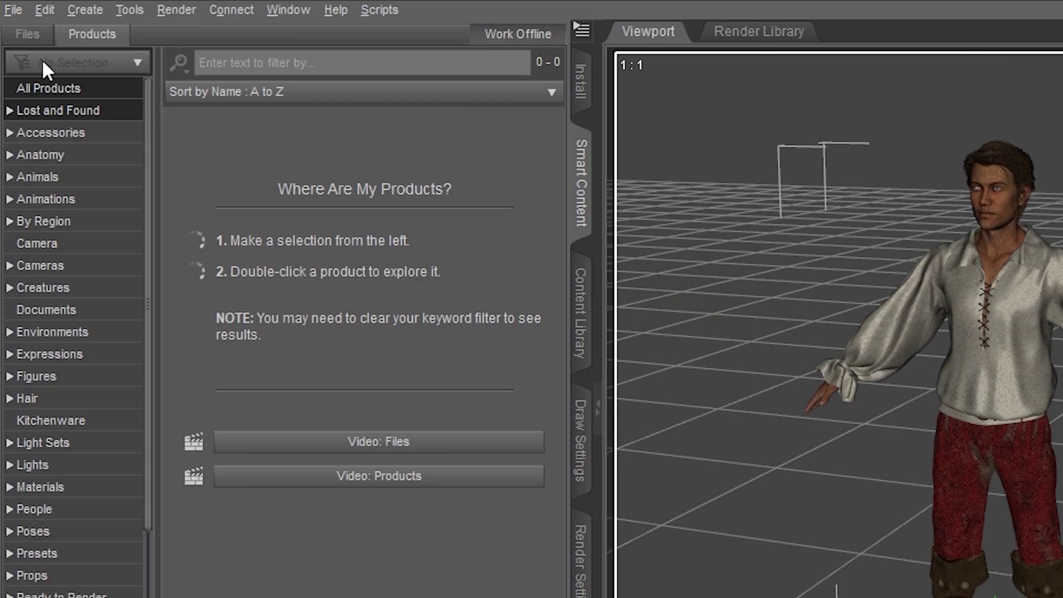
pyautogui.click(382, 9)
pyautogui.moveTo(390, 31)
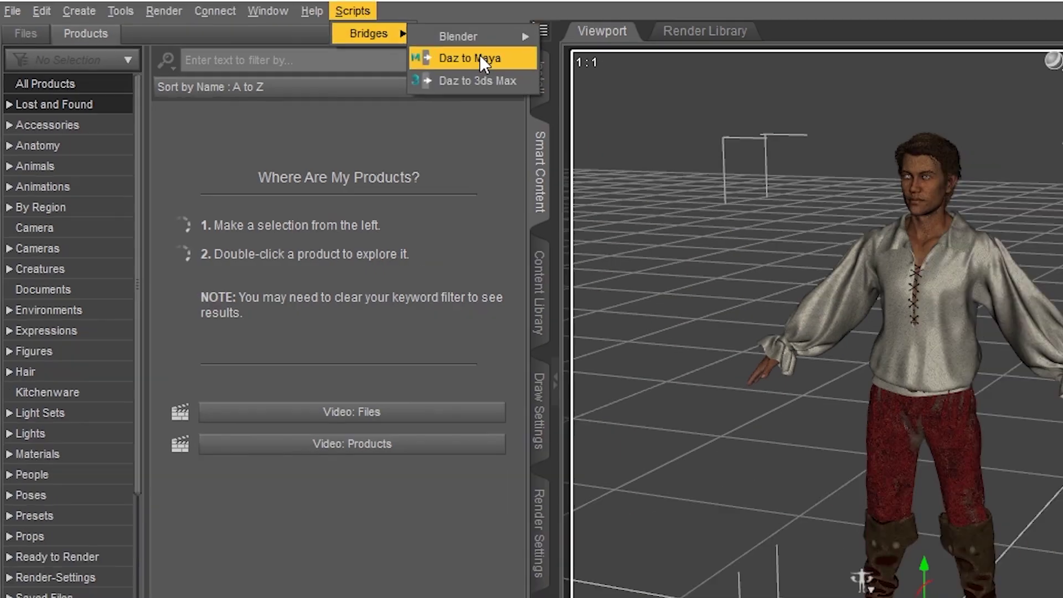
pyautogui.click(517, 60)
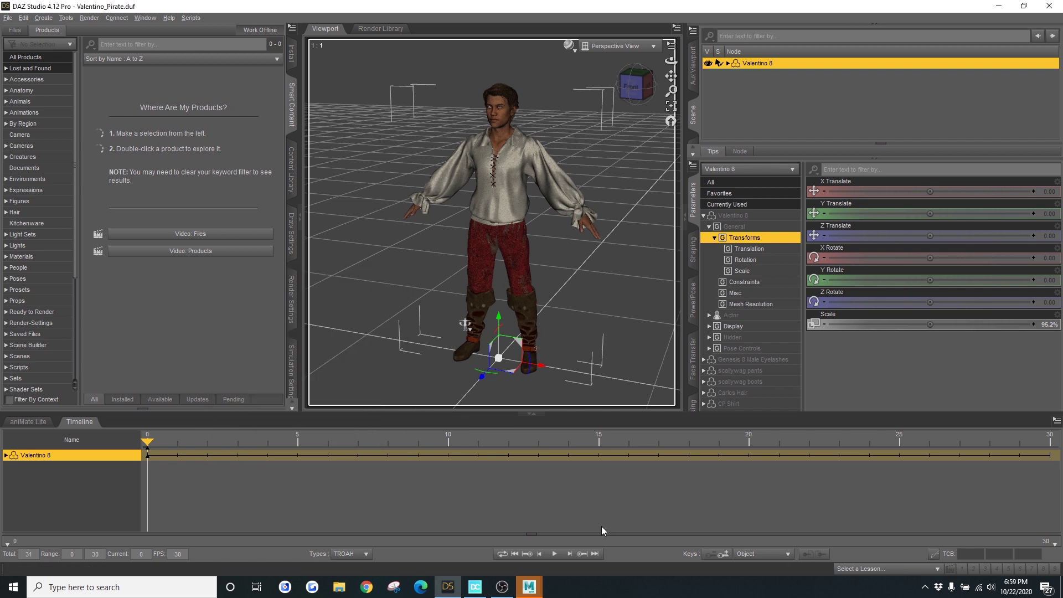
# Switch to Maya, open the DazToMaya bridge and place its window beside the grid near the top of the viewport
pyautogui.moveTo(529, 586)
pyautogui.click(579, 543)
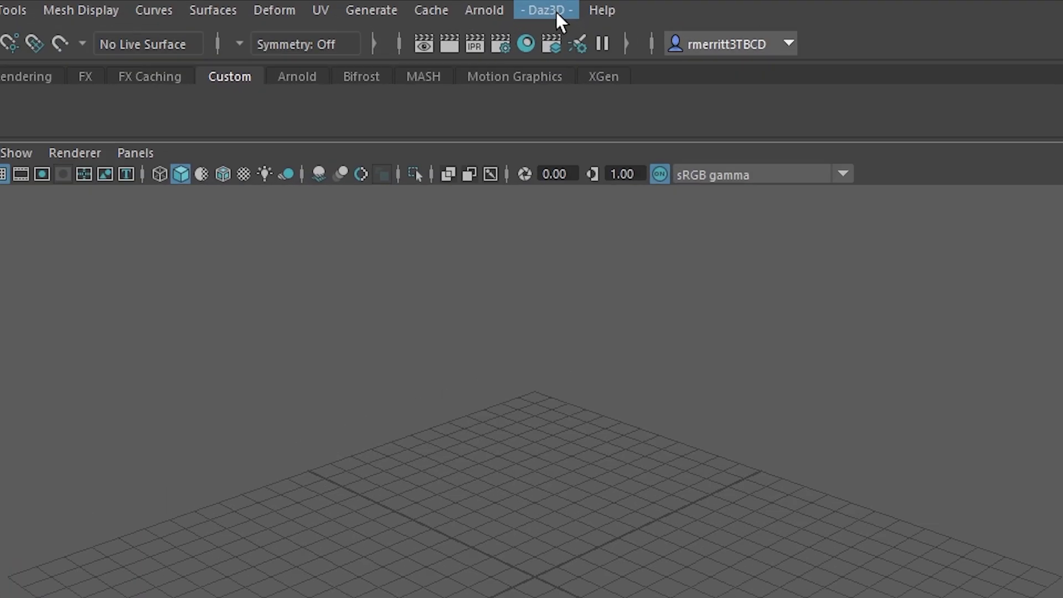
pyautogui.click(556, 12)
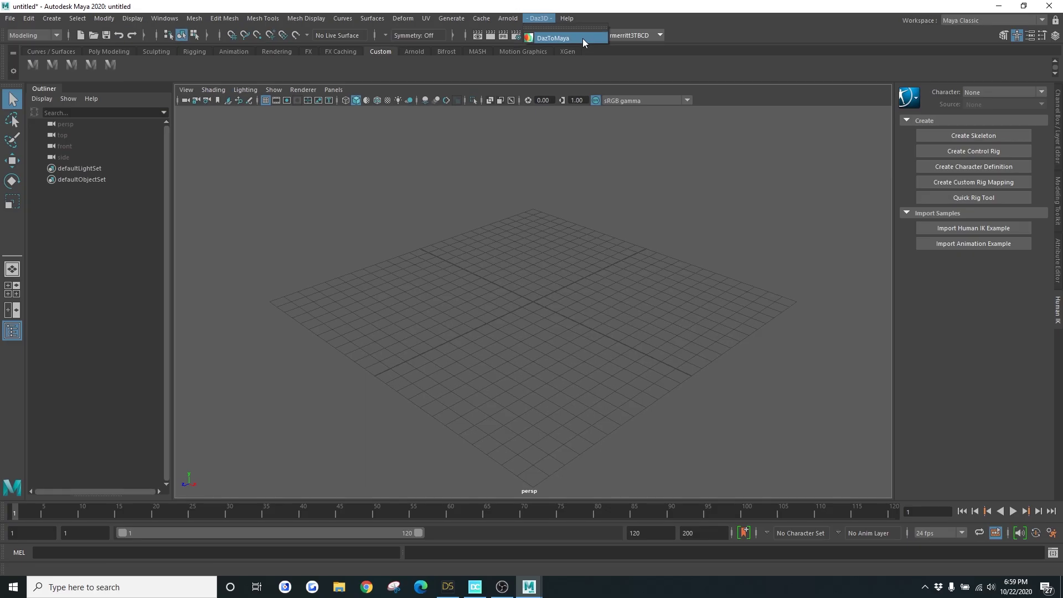
pyautogui.click(637, 51)
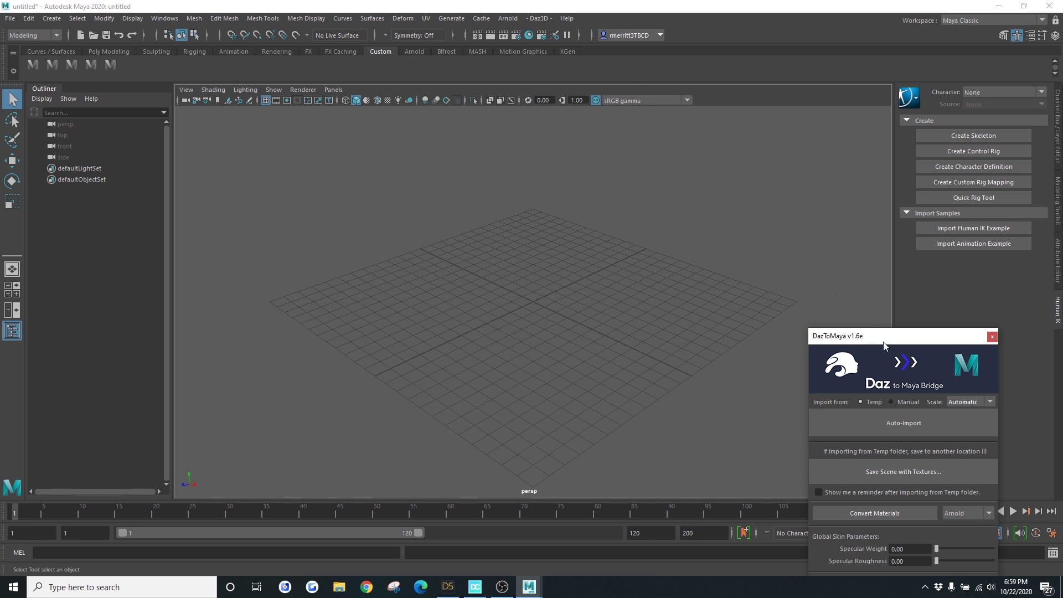
pyautogui.moveTo(884, 344); pyautogui.dragTo(773, 128)
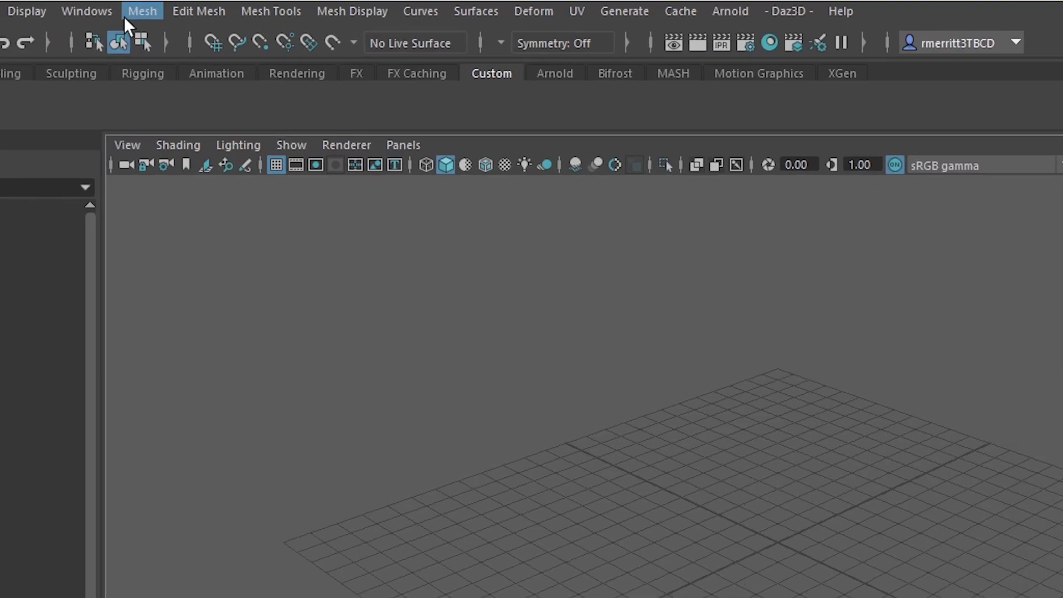
# Check in the Plug-in Manager whether DazToMaya.py is set to Loaded and Auto load
pyautogui.click(164, 18)
pyautogui.moveTo(230, 127)
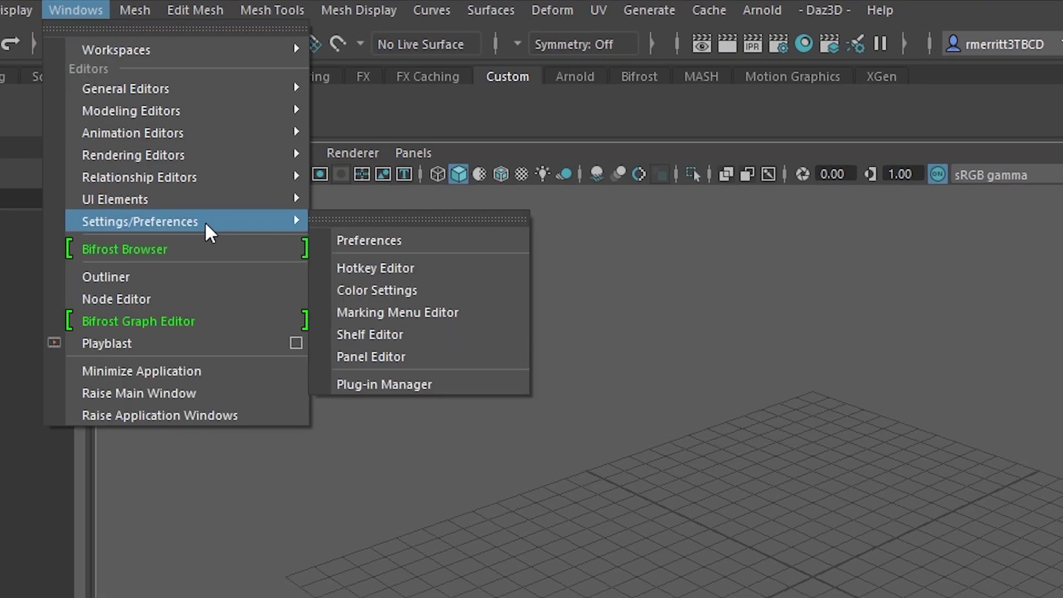
pyautogui.click(458, 382)
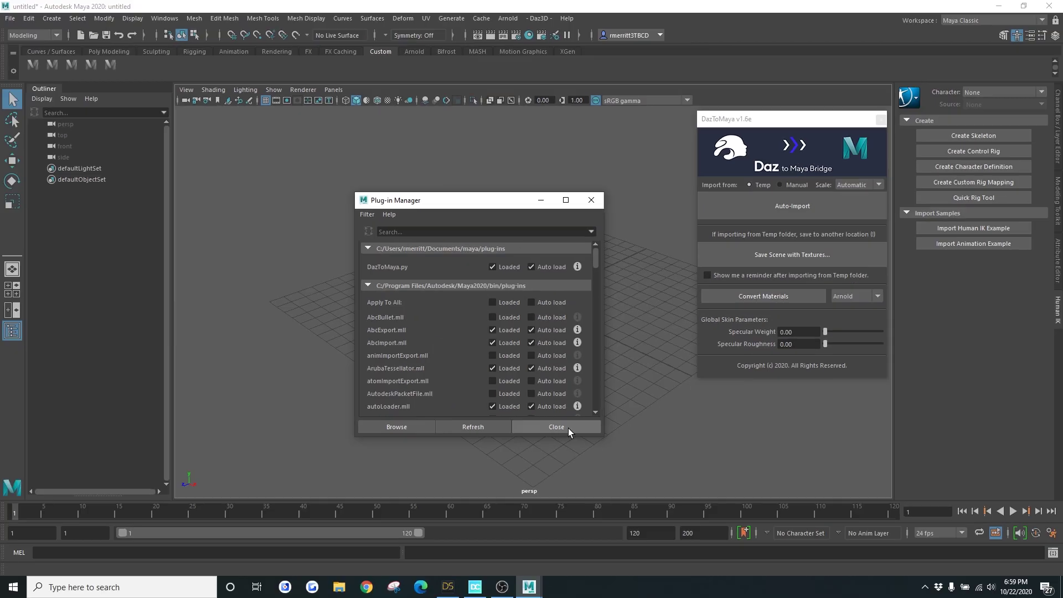
pyautogui.click(728, 491)
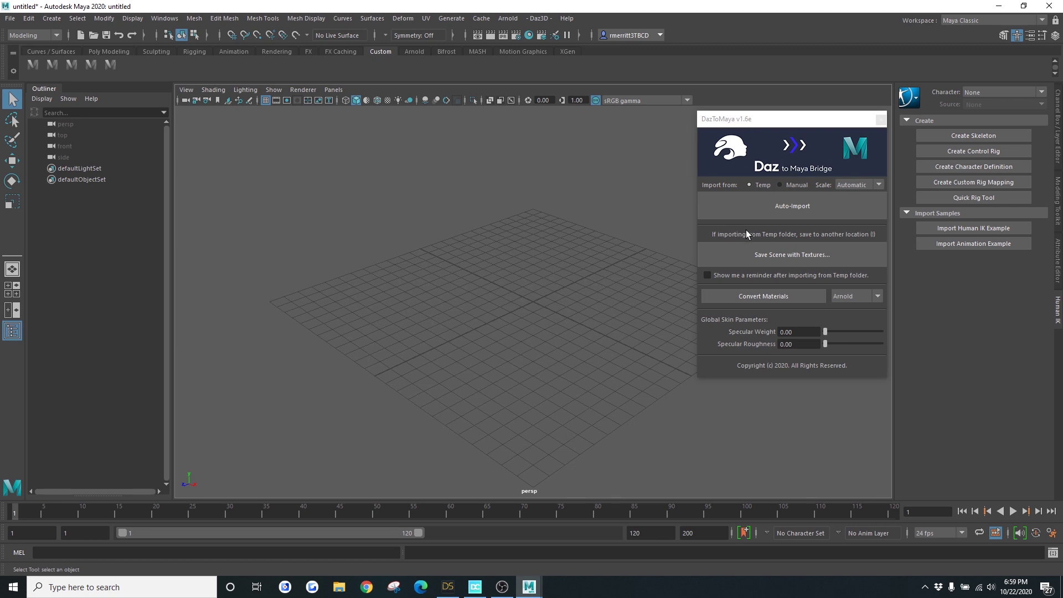
# Auto-import the Daz character from the Temp folder with automatic scale
pyautogui.click(823, 208)
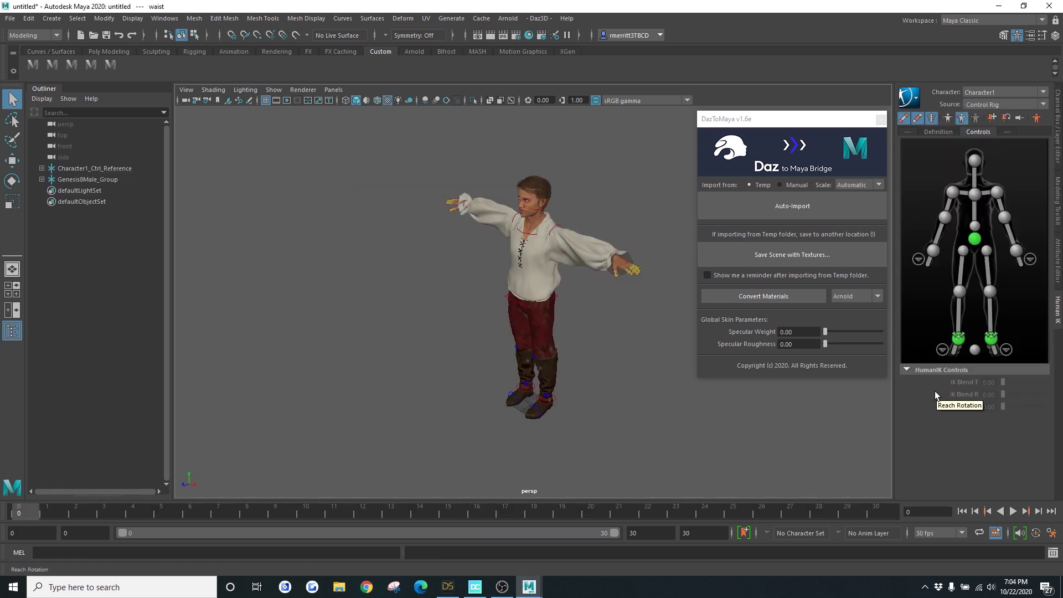
pyautogui.keyDown('alt'); pyautogui.moveTo(479, 443); pyautogui.dragTo(320, 430); pyautogui.keyUp('alt')
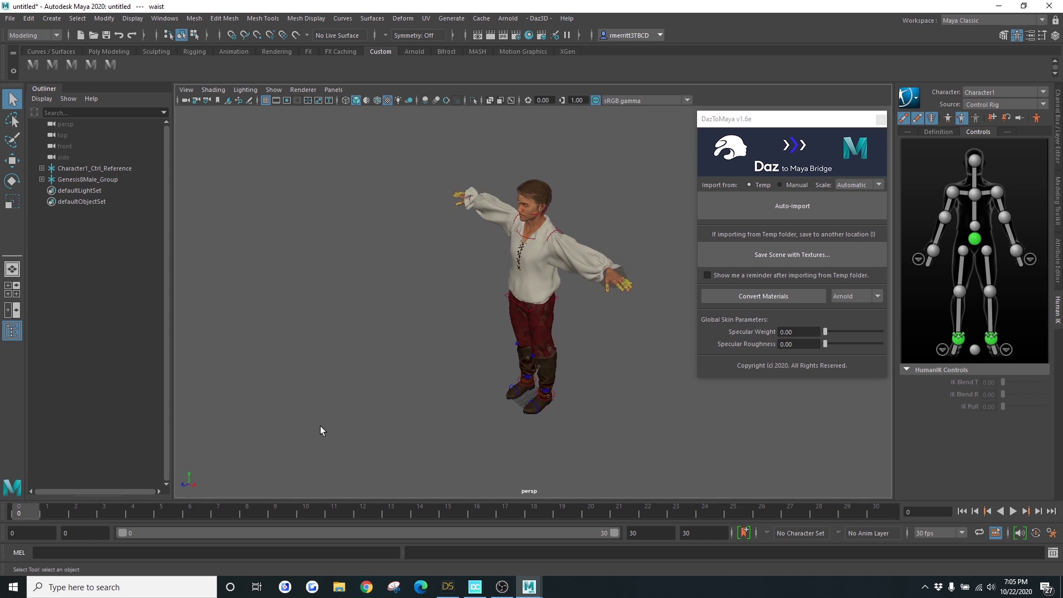
# Save the scene as the Maya Binary file Pirate.mb in the Test folder inside Valentino
pyautogui.click(9, 18)
pyautogui.click(248, 157)
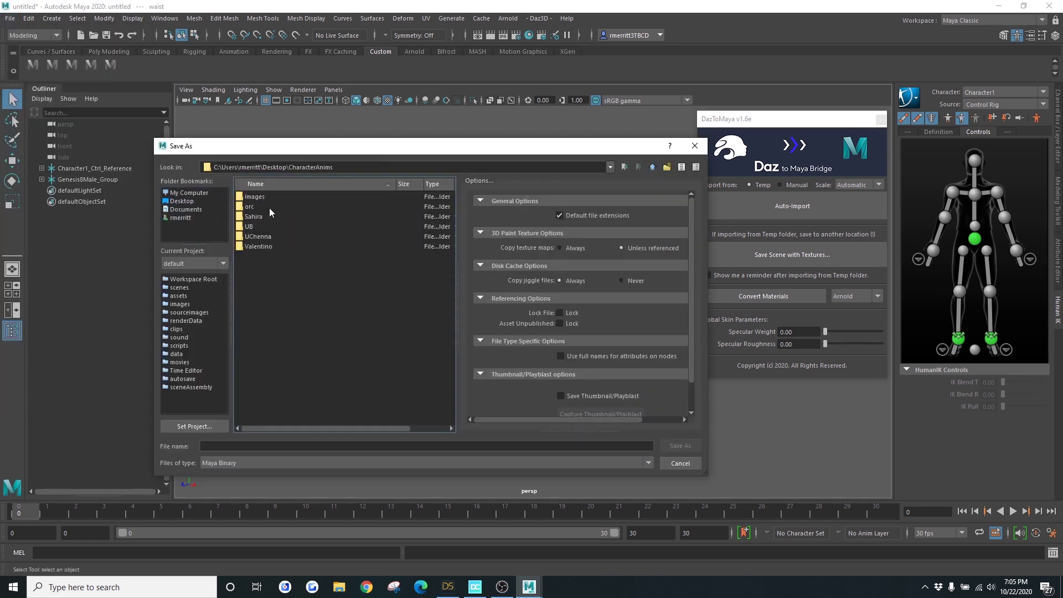
pyautogui.doubleClick(269, 244)
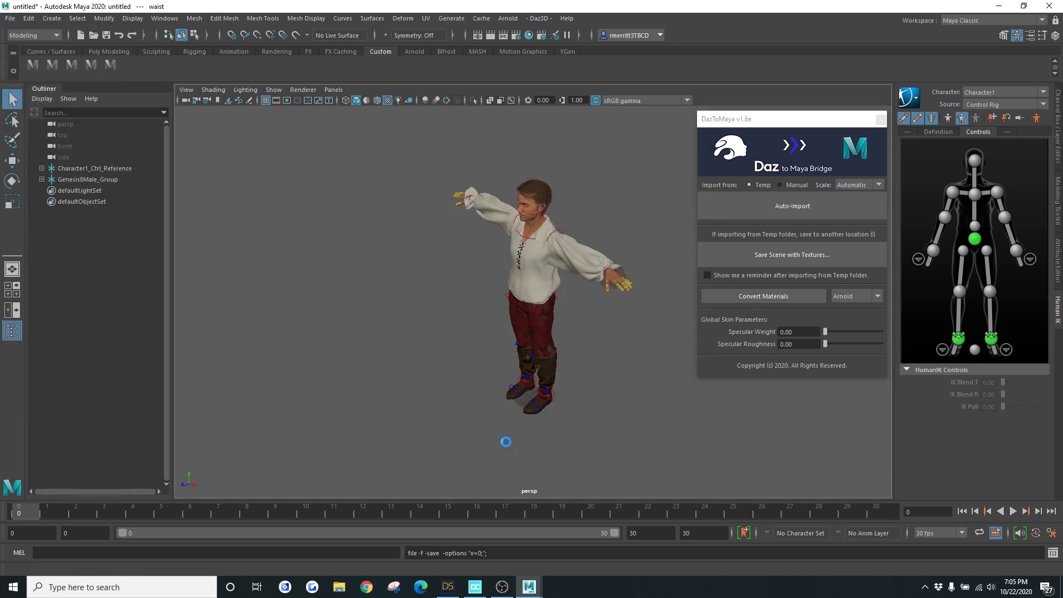
pyautogui.keyDown('alt'); pyautogui.moveTo(506, 441); pyautogui.dragTo(533, 420); pyautogui.keyUp('alt')
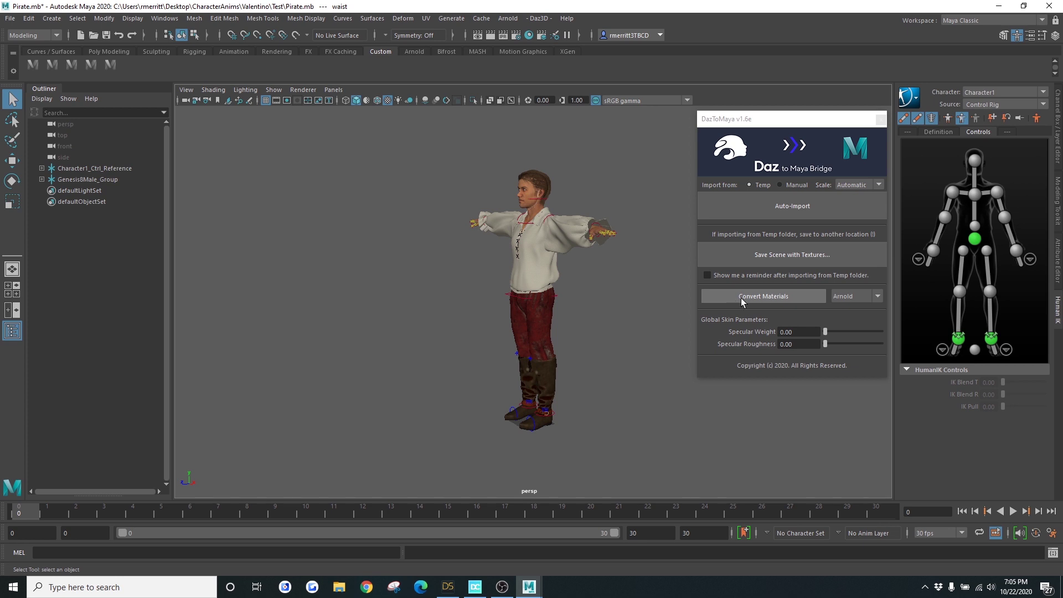
# Review the renderer choices for converting materials and examine the imported character from several angles
pyautogui.click(857, 297)
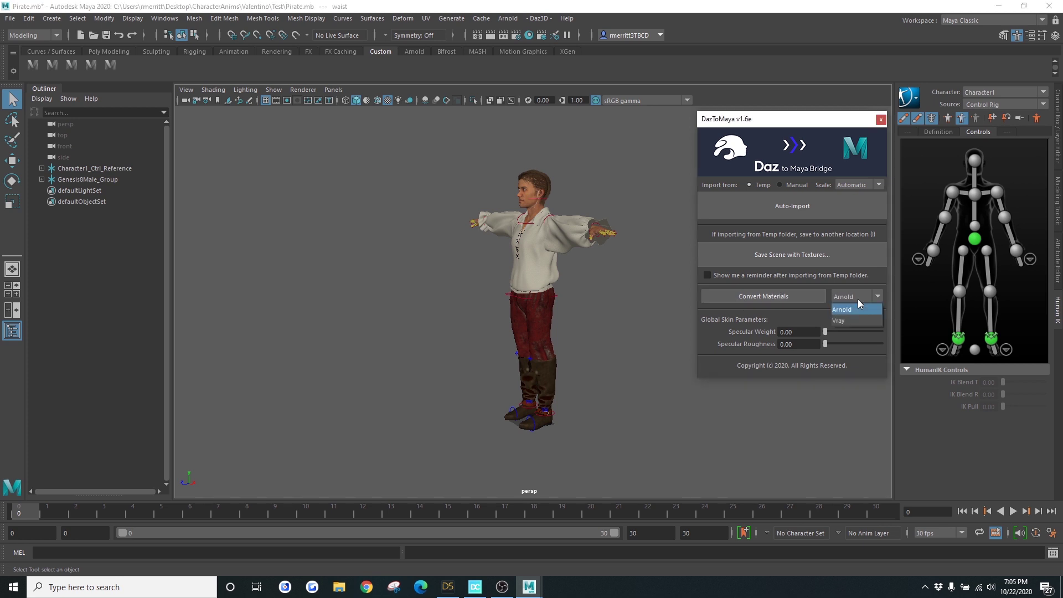
pyautogui.click(595, 316)
pyautogui.keyDown('alt'); pyautogui.moveTo(539, 302); pyautogui.dragTo(526, 330, button='middle'); pyautogui.keyUp('alt')
pyautogui.scroll(5, 532, 332)
pyautogui.keyDown('alt'); pyautogui.moveTo(532, 335); pyautogui.dragTo(634, 370); pyautogui.keyUp('alt')
pyautogui.scroll(-5, 609, 379)
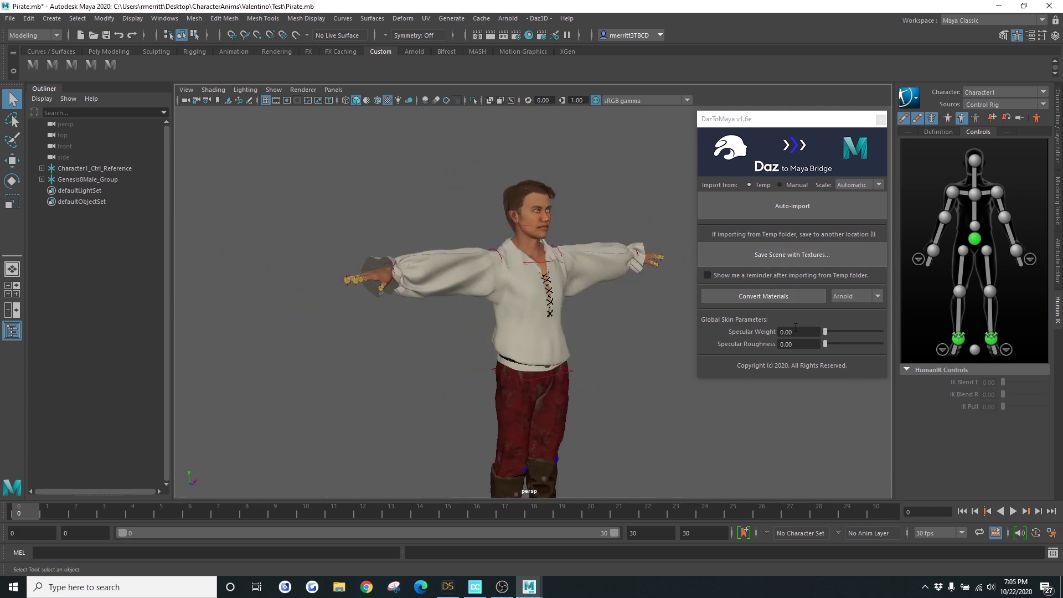
# Close the DazToMaya window and open the Script Editor
pyautogui.moveTo(793, 121); pyautogui.dragTo(952, 68)
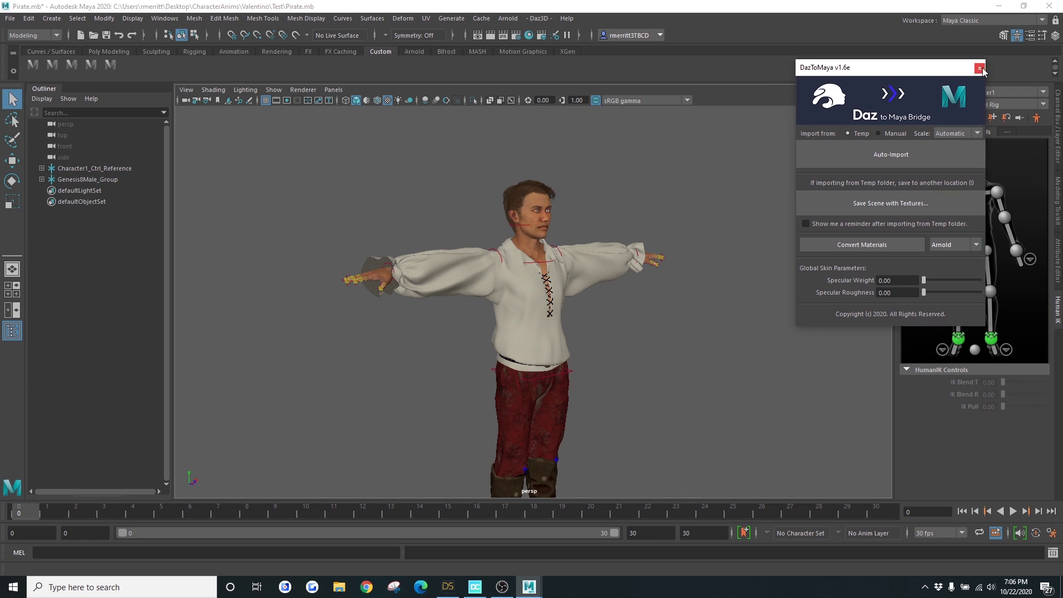
pyautogui.click(979, 68)
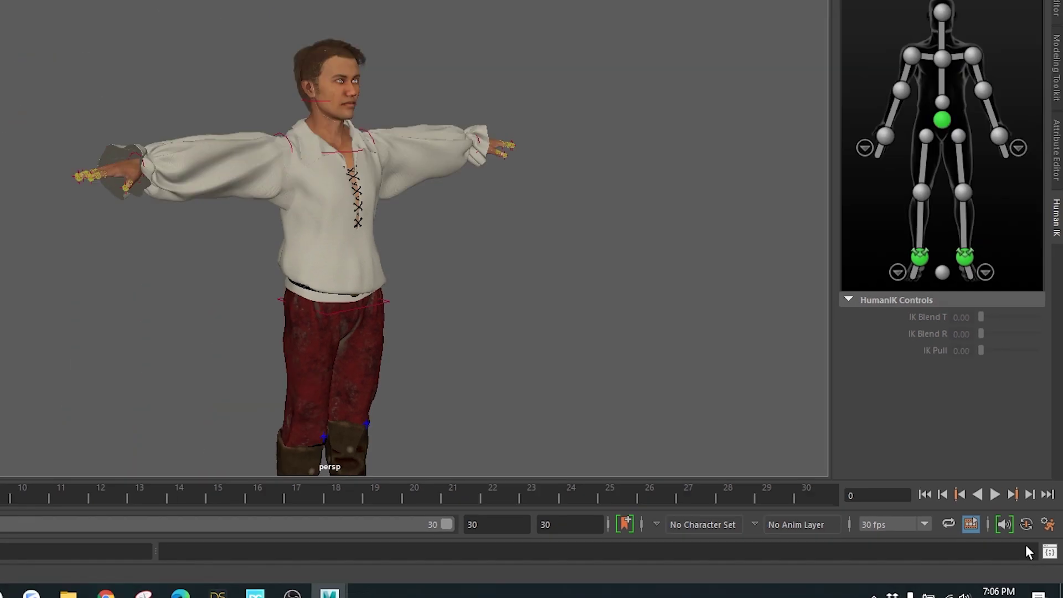
pyautogui.click(1049, 552)
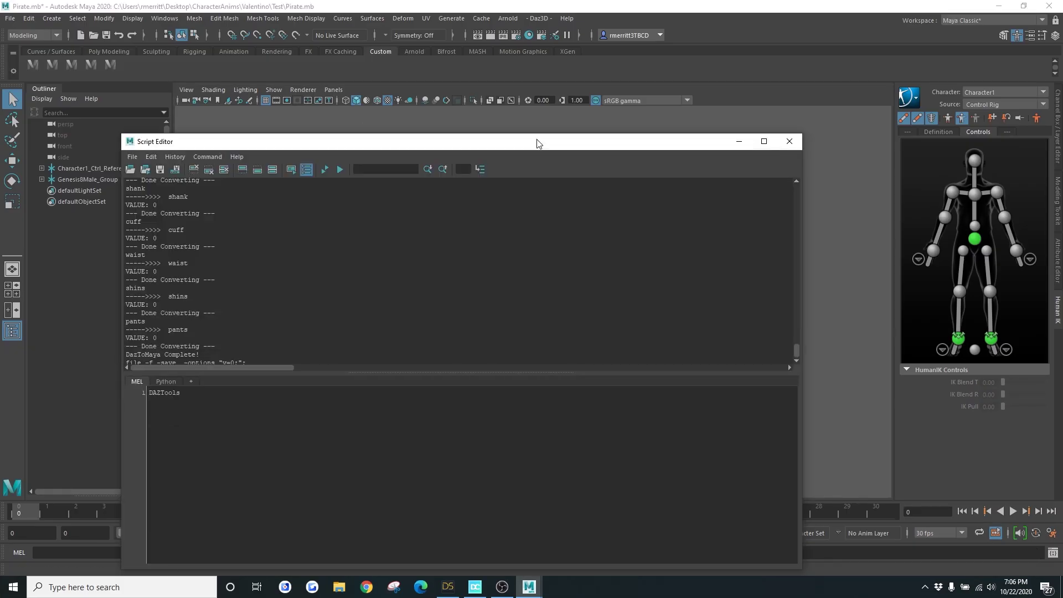
pyautogui.moveTo(536, 143); pyautogui.dragTo(737, 92)
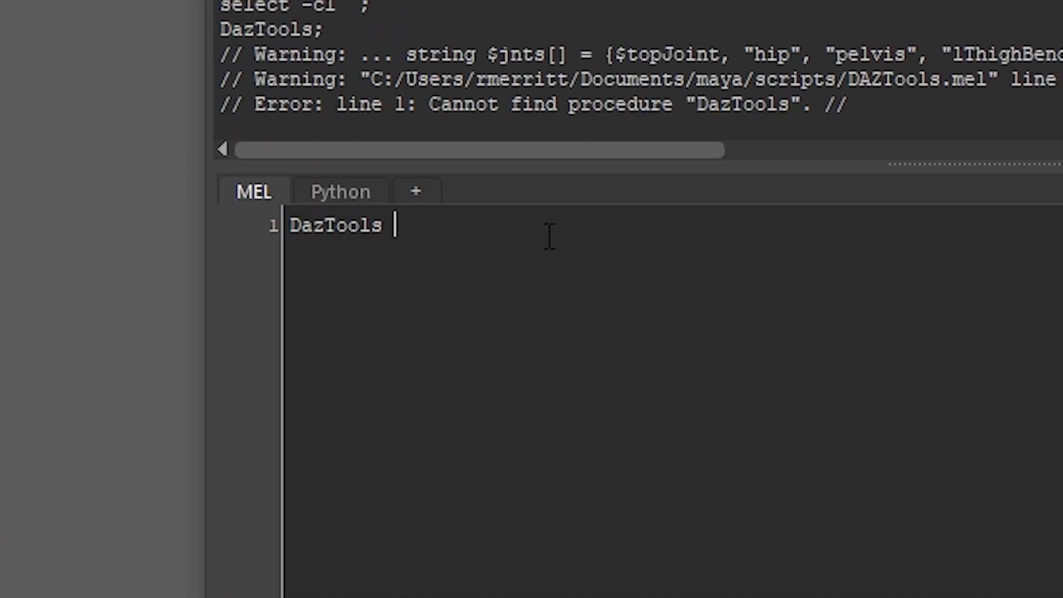
# Execute DAZTools as a MEL command, close the Script Editor and move the DAZ Studio Tools window clear of the character
pyautogui.hotkey('ctrl', 'a')
pyautogui.write('DAZTools')
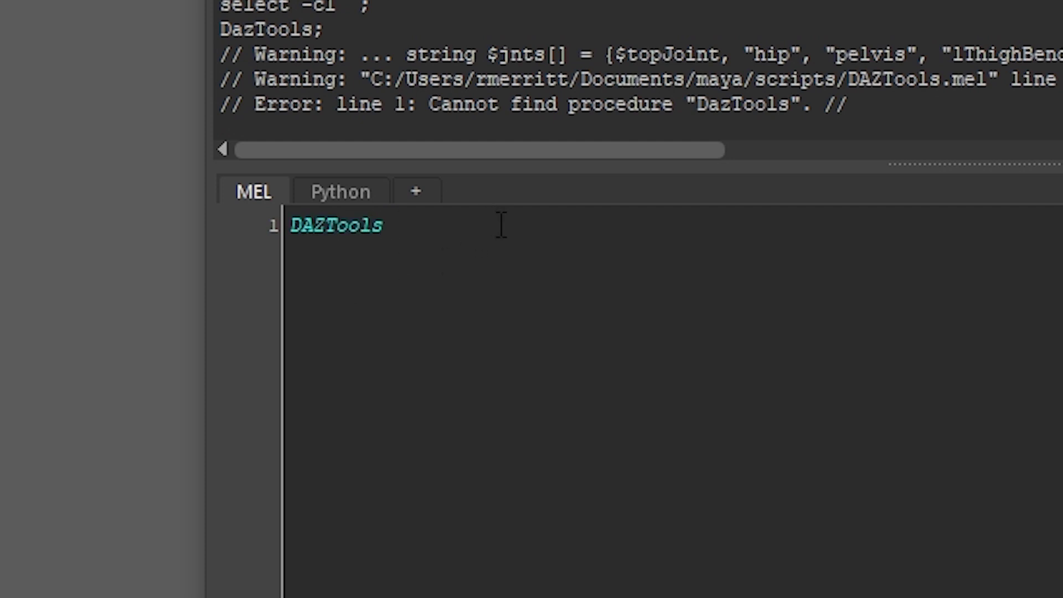
pyautogui.hotkey('ctrl', 'a')
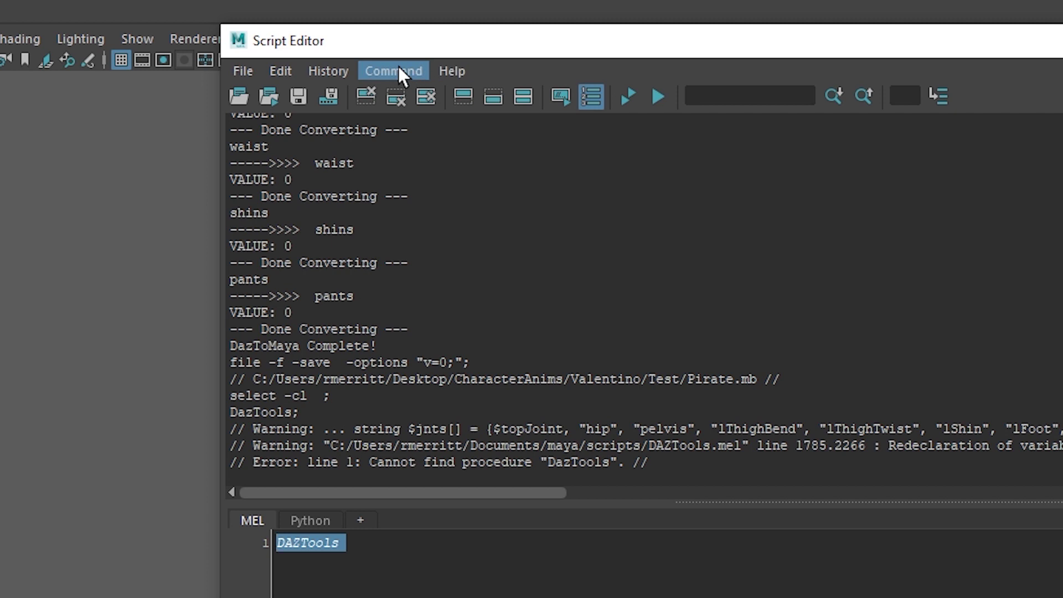
pyautogui.click(398, 70)
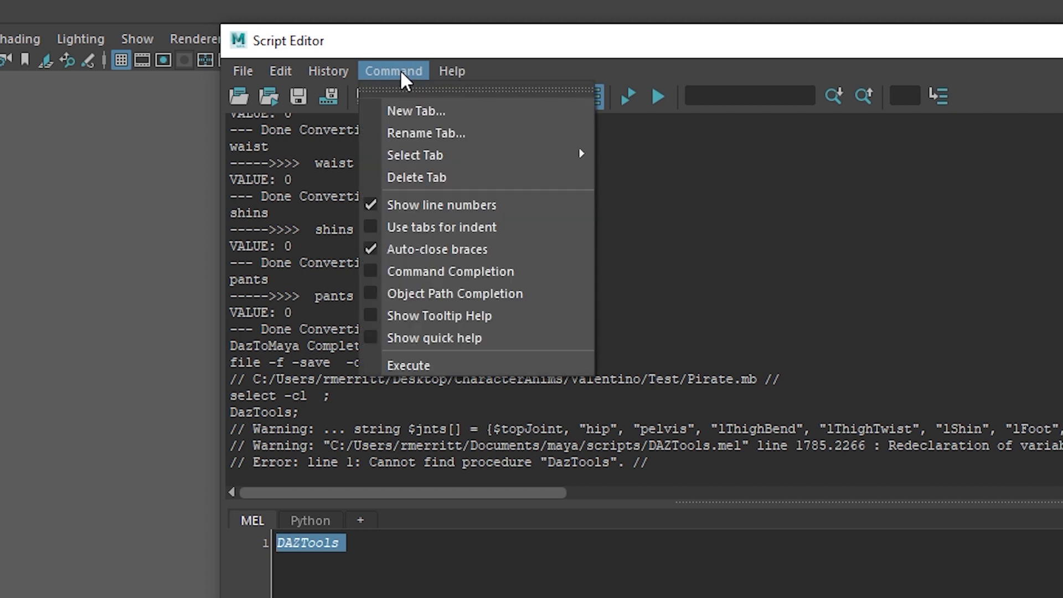
pyautogui.click(455, 366)
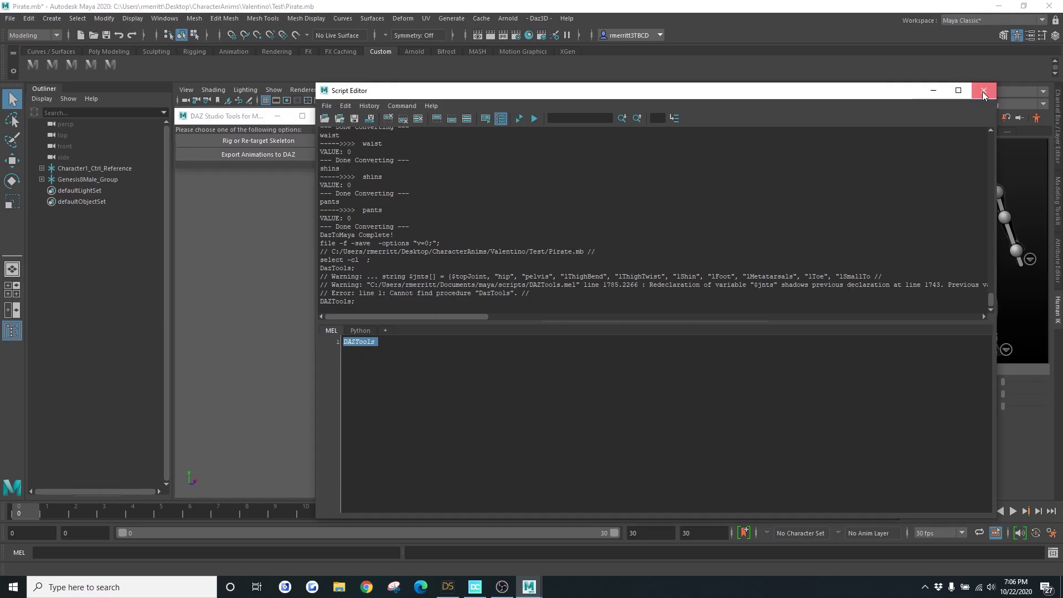
pyautogui.click(344, 169)
pyautogui.moveTo(227, 116); pyautogui.dragTo(747, 126)
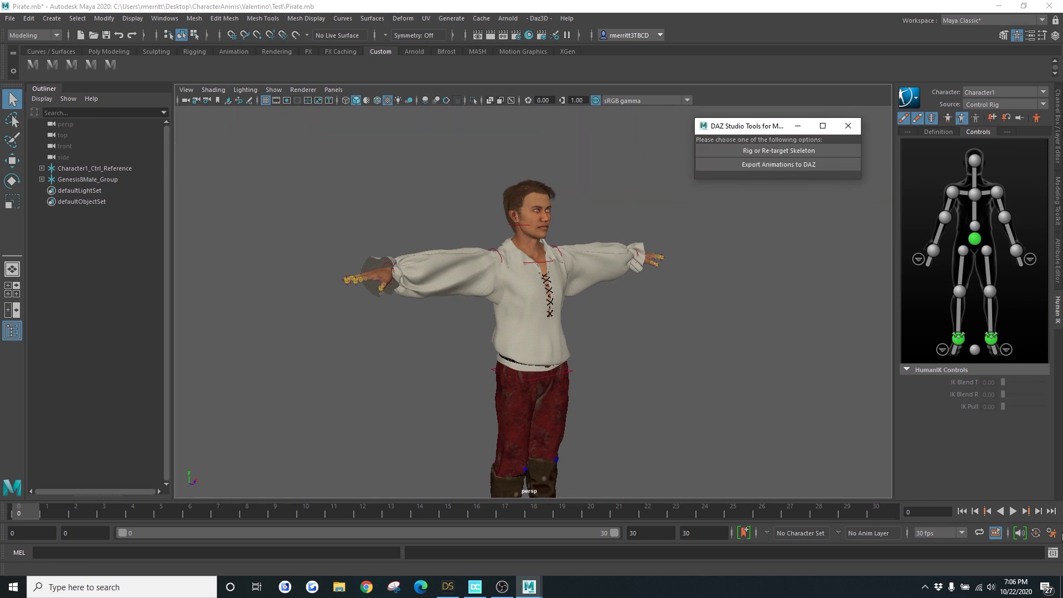
# Reopen the Script Editor and add the DAZTools command as a button on the Custom shelf
pyautogui.click(1052, 552)
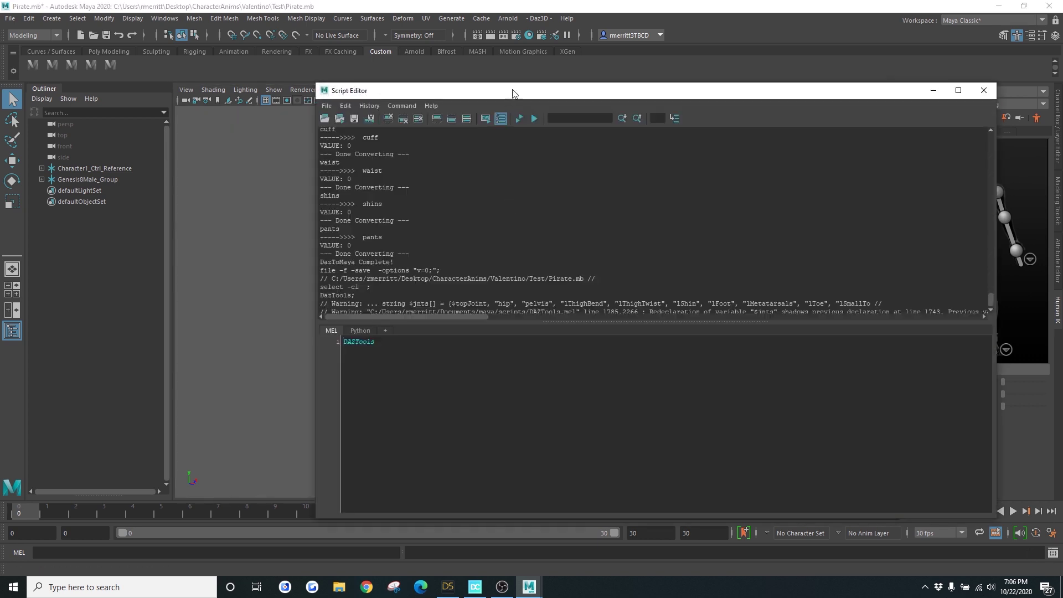
pyautogui.moveTo(512, 93); pyautogui.dragTo(595, 123)
pyautogui.moveTo(495, 376); pyautogui.dragTo(351, 366)
pyautogui.moveTo(439, 371); pyautogui.dragTo(216, 60, button='middle')
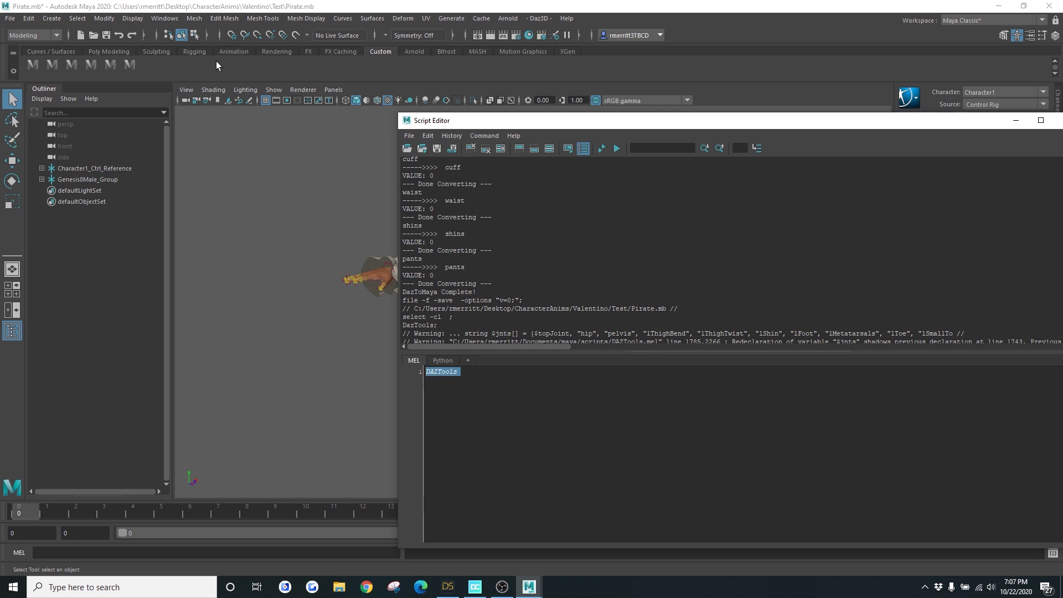
# Close the Script Editor and run the DAZTools shortcut from the Custom shelf
pyautogui.moveTo(936, 119); pyautogui.dragTo(852, 130)
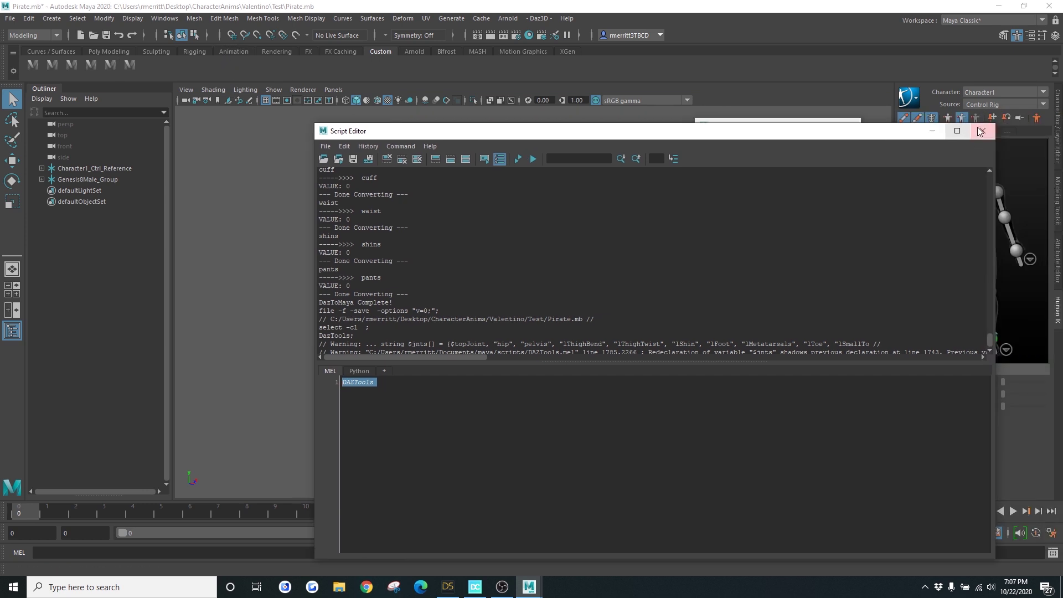
pyautogui.click(980, 132)
pyautogui.click(135, 67)
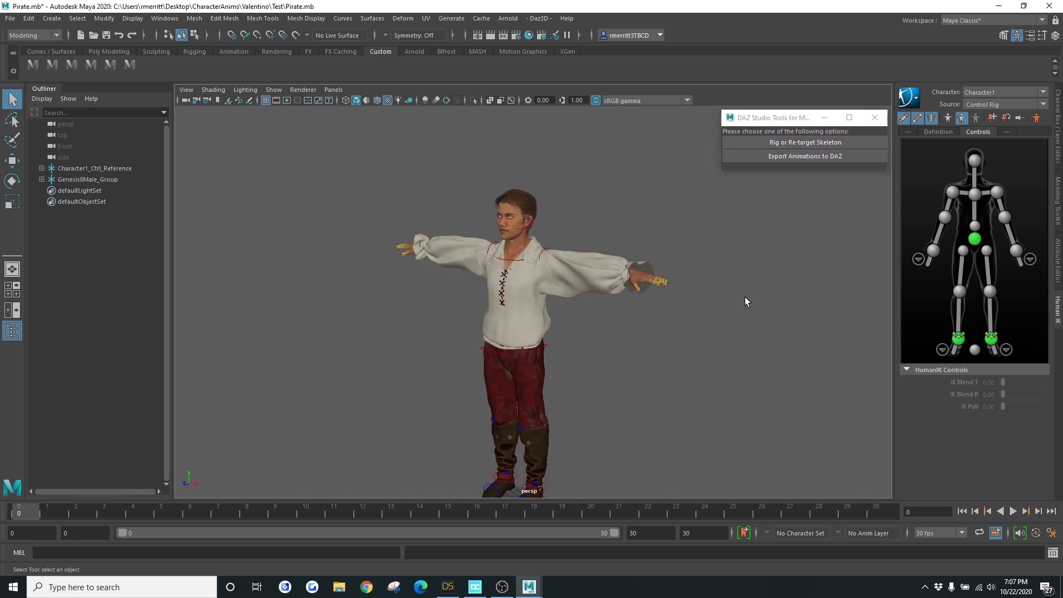
# Rig or re-target the skeleton by running the auto-rigger on the open file
pyautogui.keyDown('alt'); pyautogui.moveTo(745, 296); pyautogui.dragTo(719, 298); pyautogui.keyUp('alt')
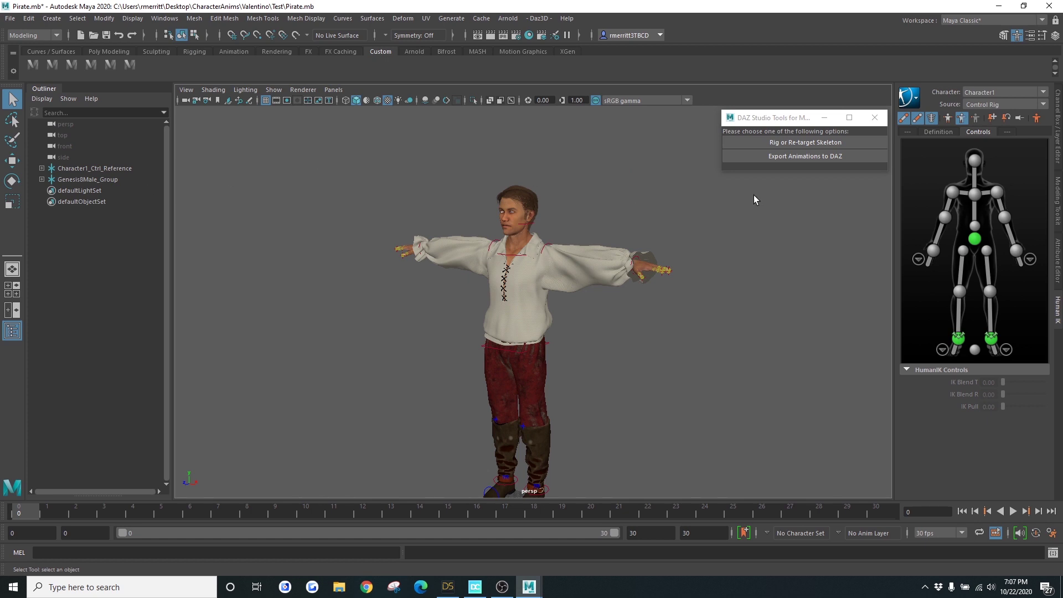
pyautogui.click(762, 145)
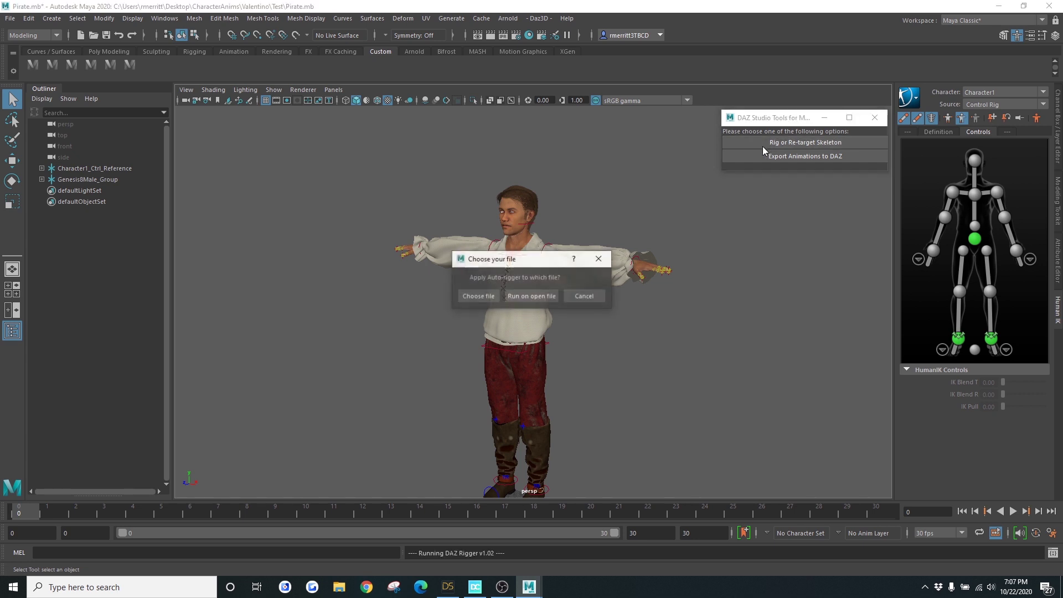
pyautogui.click(540, 297)
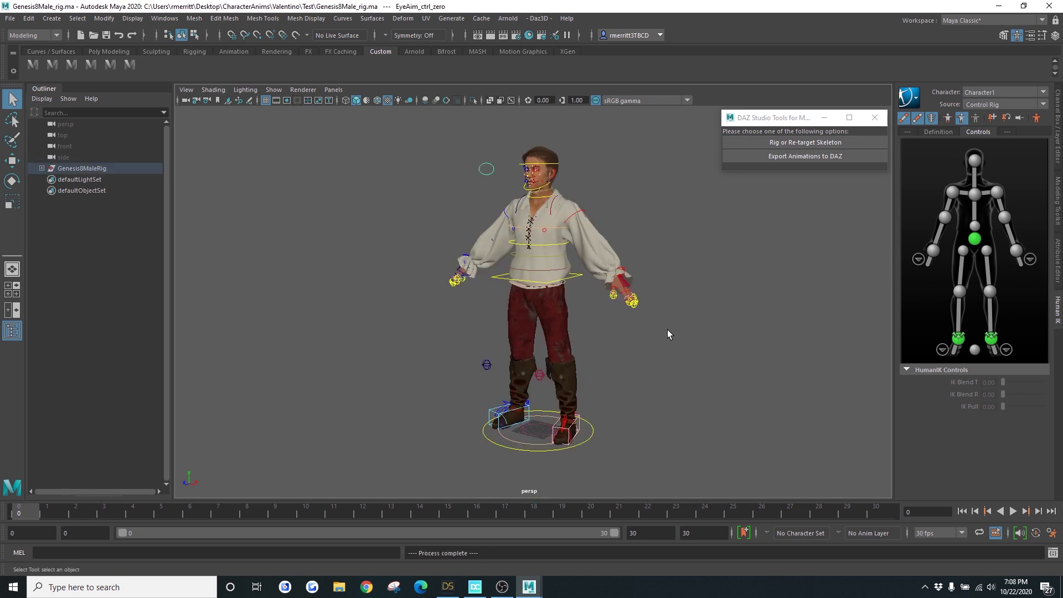
# Show the channel attributes of the left hand's FKIK control and switch the left arm to IK
pyautogui.keyDown('alt'); pyautogui.moveTo(597, 323); pyautogui.dragTo(626, 345); pyautogui.keyUp('alt')
pyautogui.click(621, 293)
pyautogui.click(1057, 127)
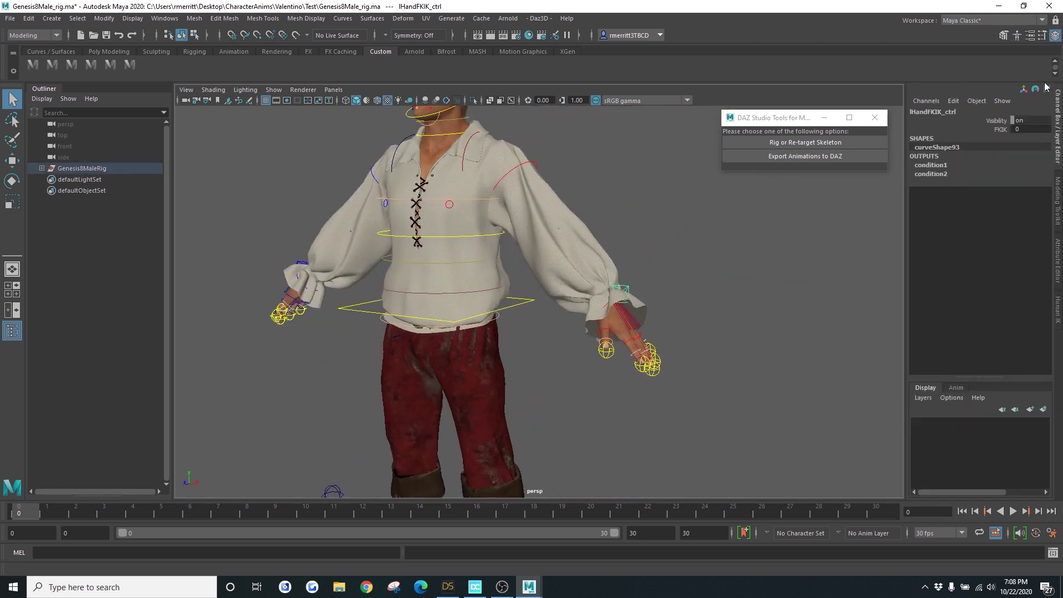
pyautogui.keyDown('alt'); pyautogui.moveTo(686, 287); pyautogui.dragTo(664, 288); pyautogui.keyUp('alt')
pyautogui.click(997, 129)
pyautogui.moveTo(816, 216); pyautogui.dragTo(864, 216, button='middle')
# Try moving the left arm with its hand IK control and undo the move
pyautogui.click(604, 319)
pyautogui.press('w')
pyautogui.moveTo(605, 318); pyautogui.dragTo(543, 299, button='middle')
pyautogui.hotkey('ctrl', 'z')
# Select the right hand's FKIK control and switch the right arm to IK
pyautogui.scroll(8, 436, 289)
pyautogui.click(501, 238)
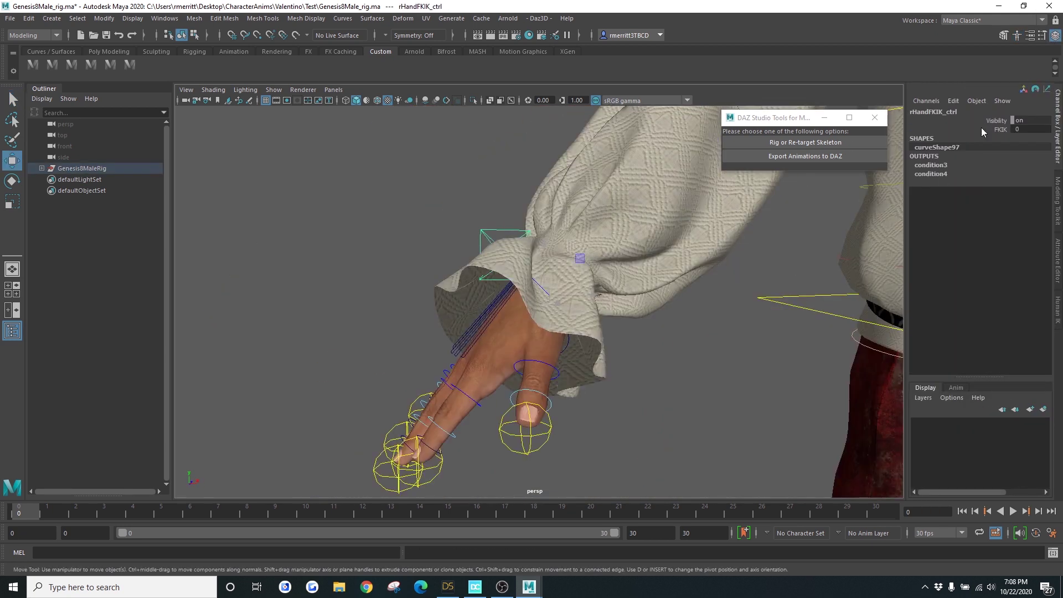
pyautogui.click(984, 129)
pyautogui.moveTo(720, 244); pyautogui.dragTo(775, 244, button='middle')
# Try moving the right arm with its hand IK control and undo the move
pyautogui.click(520, 330)
pyautogui.moveTo(493, 338); pyautogui.dragTo(688, 312, button='middle')
pyautogui.hotkey('ctrl', 'z')
# Set a keyframe on the right hand's IK control at frame 0
pyautogui.scroll(-10, 688, 312)
pyautogui.scroll(6, 465, 280)
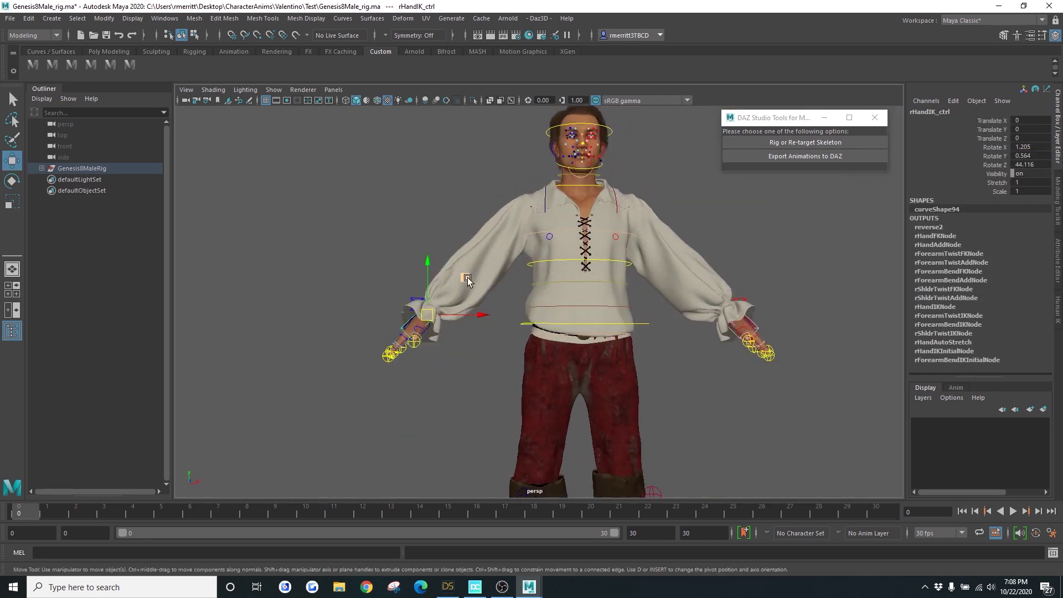
pyautogui.keyDown('alt'); pyautogui.moveTo(465, 279); pyautogui.dragTo(456, 304); pyautogui.keyUp('alt')
pyautogui.keyDown('alt'); pyautogui.moveTo(456, 303); pyautogui.dragTo(441, 273, button='middle'); pyautogui.keyUp('alt')
pyautogui.keyDown('alt'); pyautogui.moveTo(446, 326); pyautogui.dragTo(415, 341); pyautogui.keyUp('alt')
pyautogui.press('s')
# Pose the right hand's IK control at frame 10 so the arm hangs beside the body, and key it
pyautogui.click(304, 515)
pyautogui.moveTo(438, 268); pyautogui.dragTo(503, 296)
pyautogui.click(11, 181)
pyautogui.press('s')
# Key the left hand's IK control at frame 0 and rotate the hand downward at frame 10
pyautogui.click(725, 312)
pyautogui.click(22, 515)
pyautogui.click(306, 512)
pyautogui.moveTo(674, 339); pyautogui.dragTo(660, 309)
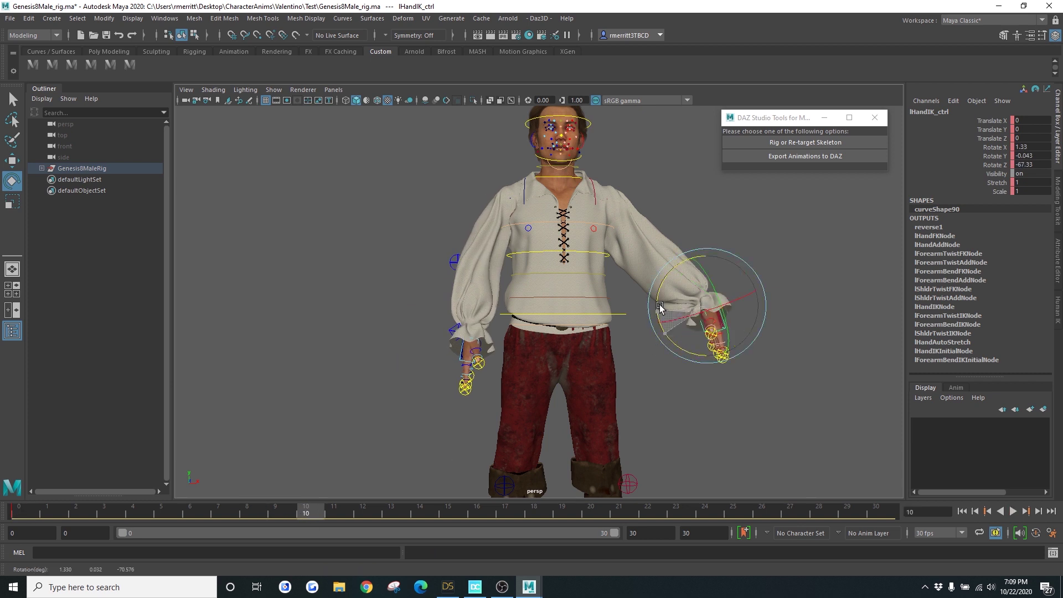
# Try moving the left hand's IK control toward the body at frame 10 and undo the moves
pyautogui.click(12, 161)
pyautogui.moveTo(748, 268); pyautogui.dragTo(667, 304)
pyautogui.hotkey('ctrl', 'z')
pyautogui.moveTo(687, 377)
pyautogui.keyDown('alt'); pyautogui.mouseDown()
pyautogui.moveTo(559, 386)
pyautogui.moveTo(686, 376)
pyautogui.mouseUp(); pyautogui.keyUp('alt')
pyautogui.moveTo(745, 274); pyautogui.dragTo(531, 332)
pyautogui.hotkey('ctrl', 'z')
# Lower the left hand's IK control beside the body at frame 10 and key the pose
pyautogui.click(669, 261)
pyautogui.moveTo(599, 307); pyautogui.dragTo(619, 299)
pyautogui.keyDown('alt'); pyautogui.moveTo(631, 304); pyautogui.dragTo(692, 349); pyautogui.keyUp('alt')
pyautogui.click(642, 354)
pyautogui.moveTo(664, 344); pyautogui.dragTo(654, 345)
pyautogui.press('s')
# Select the head control and set a rotation keyframe on it at frame 2
pyautogui.keyDown('alt'); pyautogui.moveTo(672, 407); pyautogui.dragTo(610, 446); pyautogui.keyUp('alt')
pyautogui.scroll(10, 609, 446)
pyautogui.keyDown('alt'); pyautogui.moveTo(636, 166); pyautogui.dragTo(621, 311, button='middle'); pyautogui.keyUp('alt')
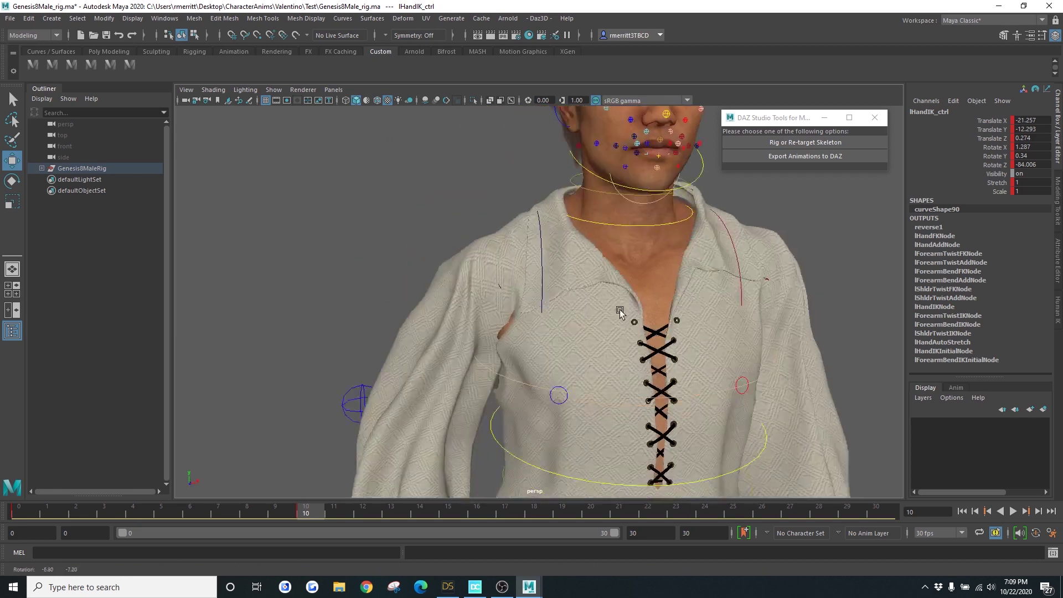
pyautogui.click(603, 205)
pyautogui.keyDown('alt'); pyautogui.moveTo(498, 207); pyautogui.dragTo(622, 205); pyautogui.keyUp('alt')
pyautogui.click(12, 181)
pyautogui.click(80, 512)
pyautogui.press('s')
# Tilt the head control back to about -17.1 degrees in X at frame 10 and key it
pyautogui.click(309, 513)
pyautogui.moveTo(569, 271); pyautogui.dragTo(564, 249)
pyautogui.press('s')
# Deselect the head control and play back the arm and head animation from the front
pyautogui.scroll(-10, 629, 318)
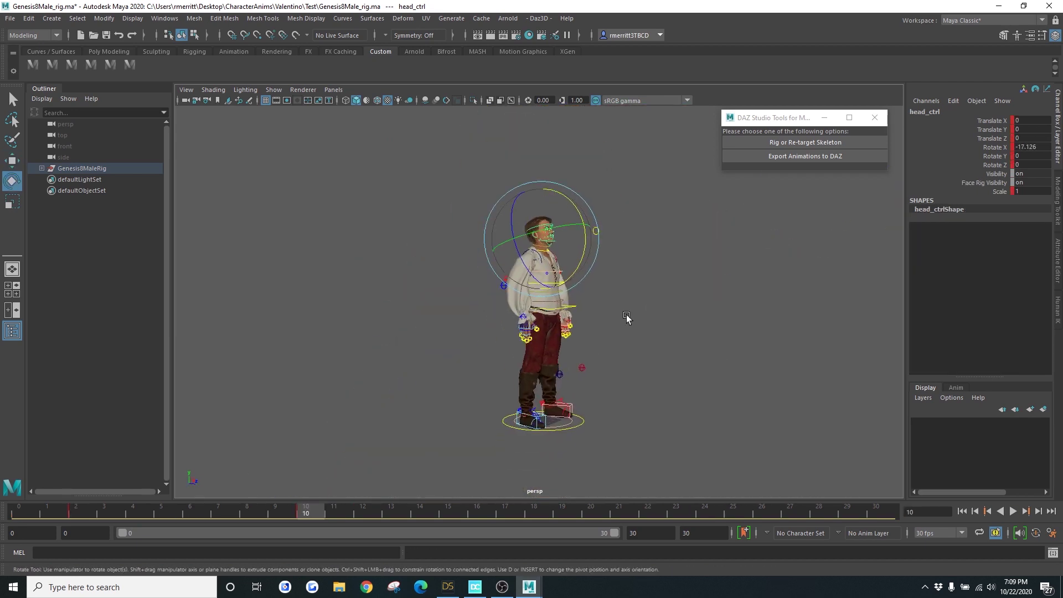
pyautogui.click(629, 317)
pyautogui.keyDown('alt'); pyautogui.moveTo(664, 321); pyautogui.dragTo(584, 327); pyautogui.keyUp('alt')
pyautogui.scroll(4, 583, 327)
pyautogui.click(1013, 512)
pyautogui.click(1012, 511)
pyautogui.scroll(8, 708, 422)
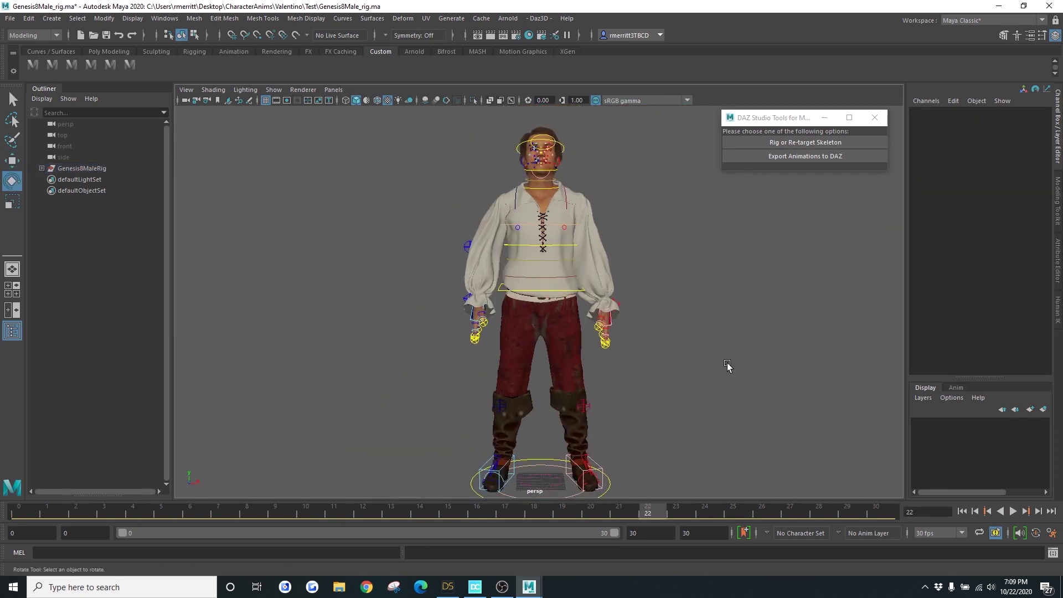
pyautogui.scroll(-8, 657, 418)
# Start an animation export to DAZ and name the animation Pirate_Anim01
pyautogui.keyDown('alt'); pyautogui.moveTo(702, 437); pyautogui.dragTo(833, 232); pyautogui.keyUp('alt')
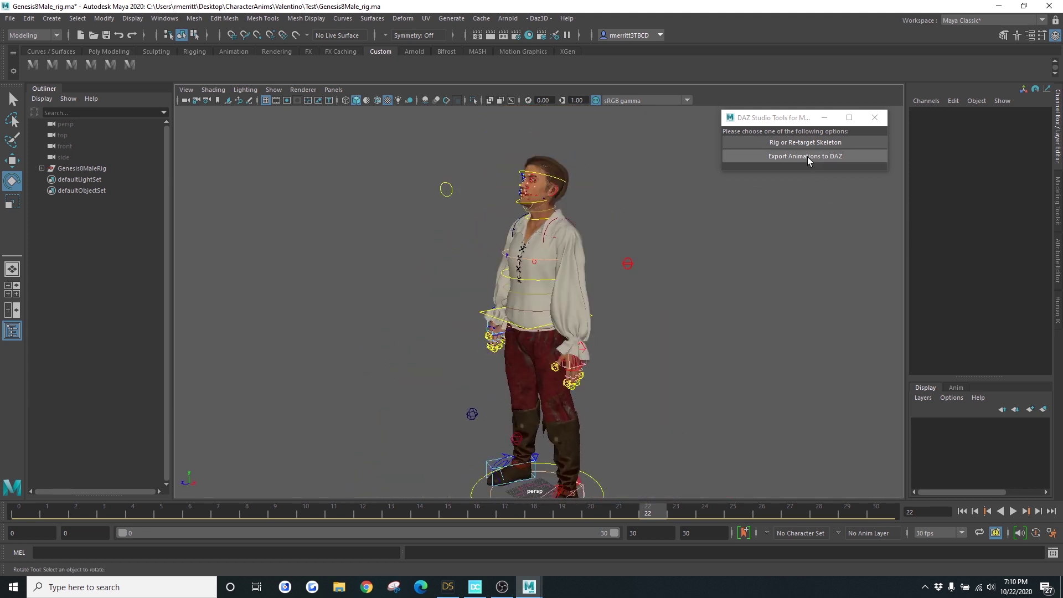
pyautogui.click(807, 157)
pyautogui.moveTo(581, 446); pyautogui.dragTo(781, 194)
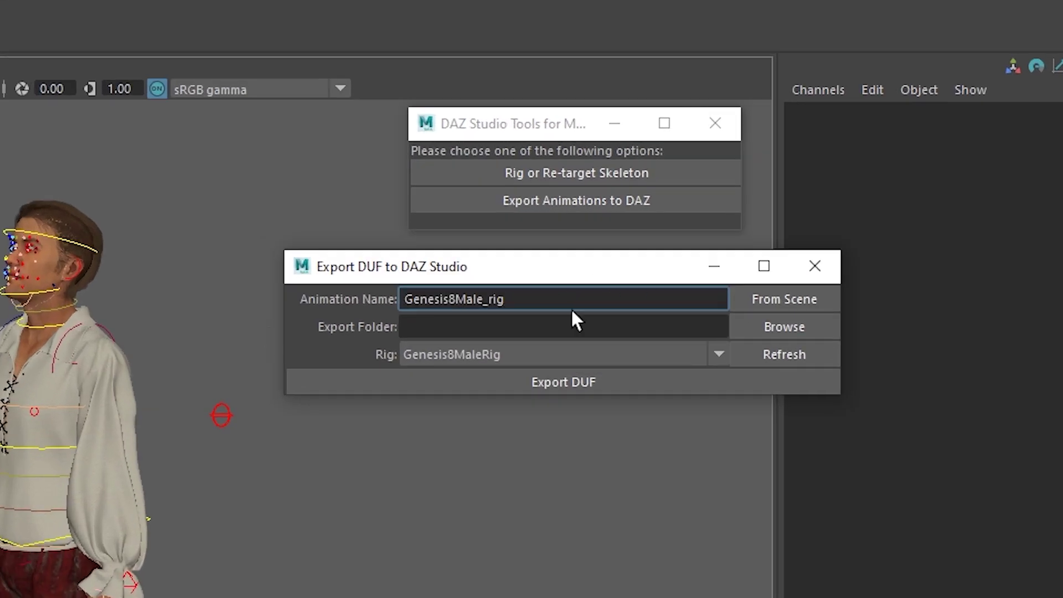
pyautogui.moveTo(570, 308); pyautogui.dragTo(294, 306)
pyautogui.write('Pirate_')
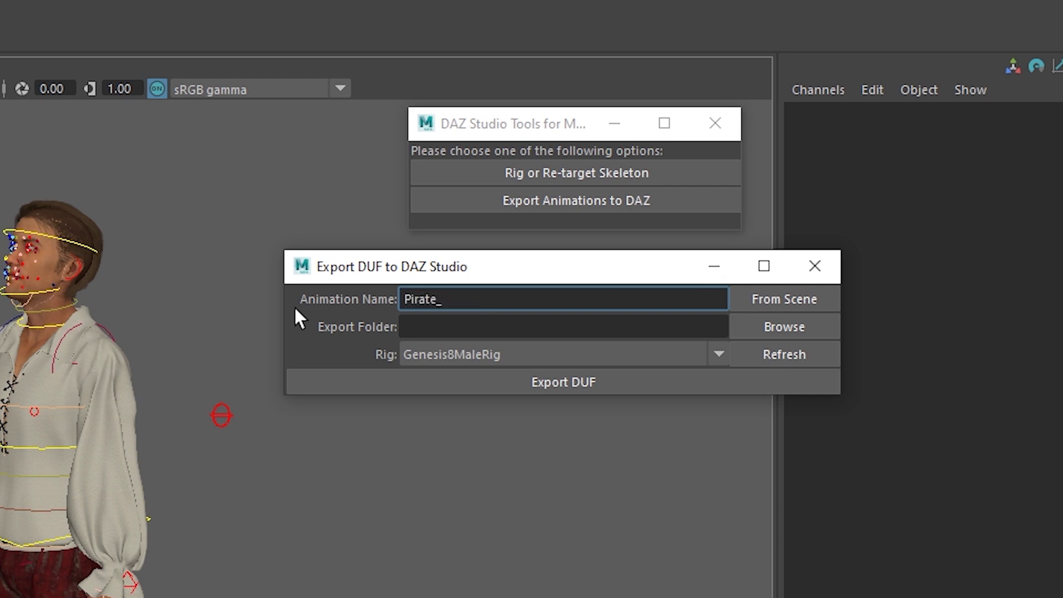
pyautogui.write('Anim01')
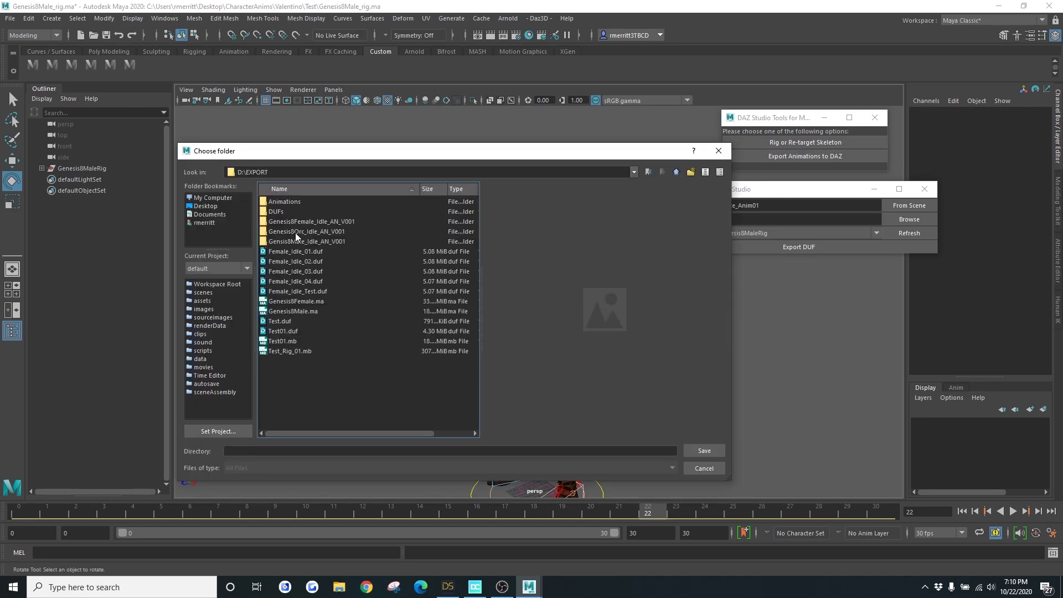
# Set the export folder to D:/EXPORT/Animations/
pyautogui.doubleClick(291, 203)
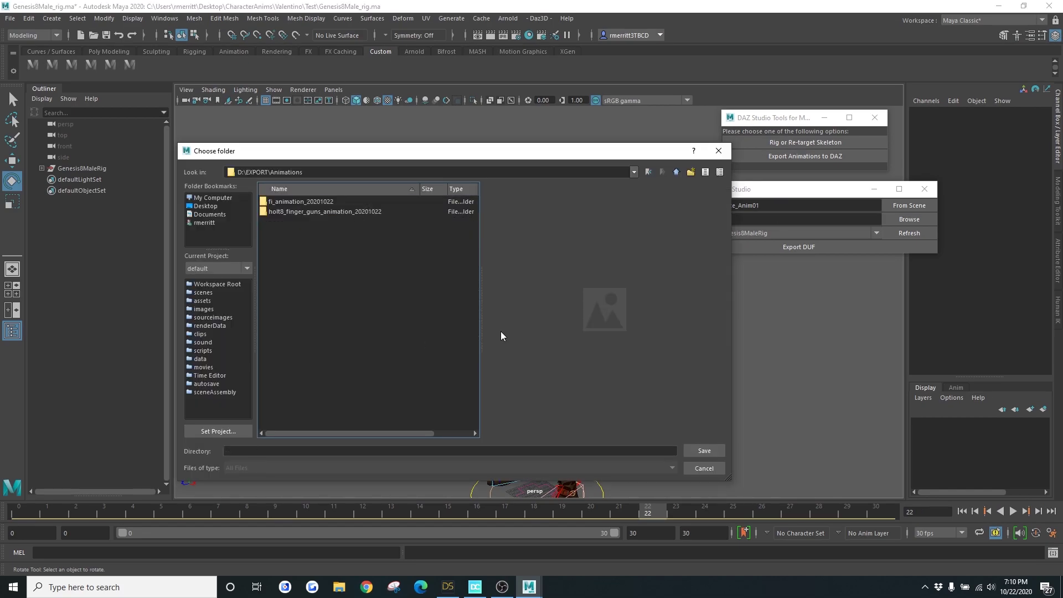
pyautogui.click(703, 451)
pyautogui.moveTo(775, 190); pyautogui.dragTo(762, 191)
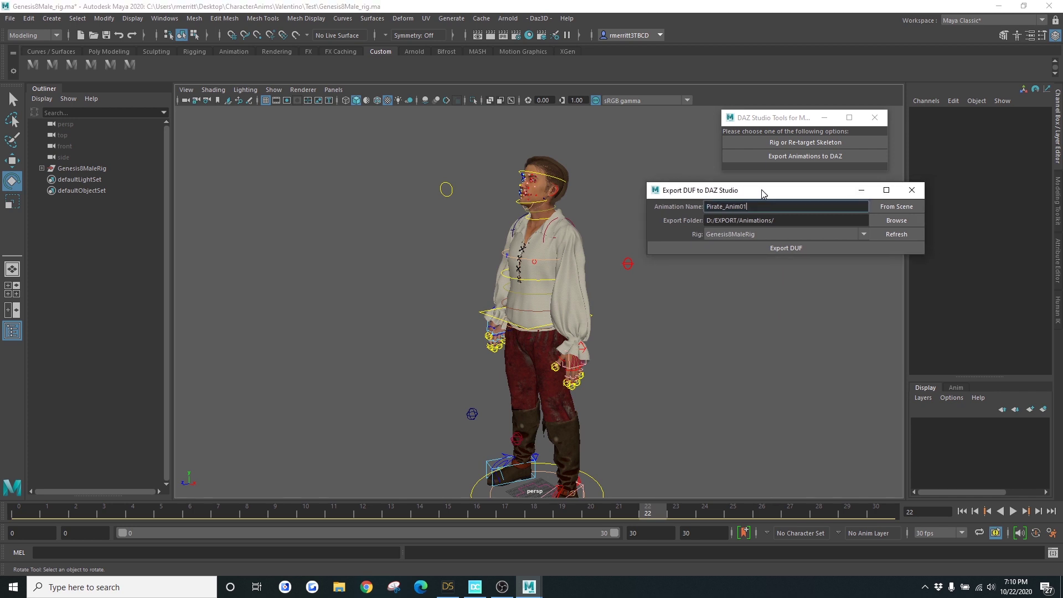
# Export the Genesis8MaleRig animation as a DUF, continuing without saving the scene
pyautogui.click(802, 250)
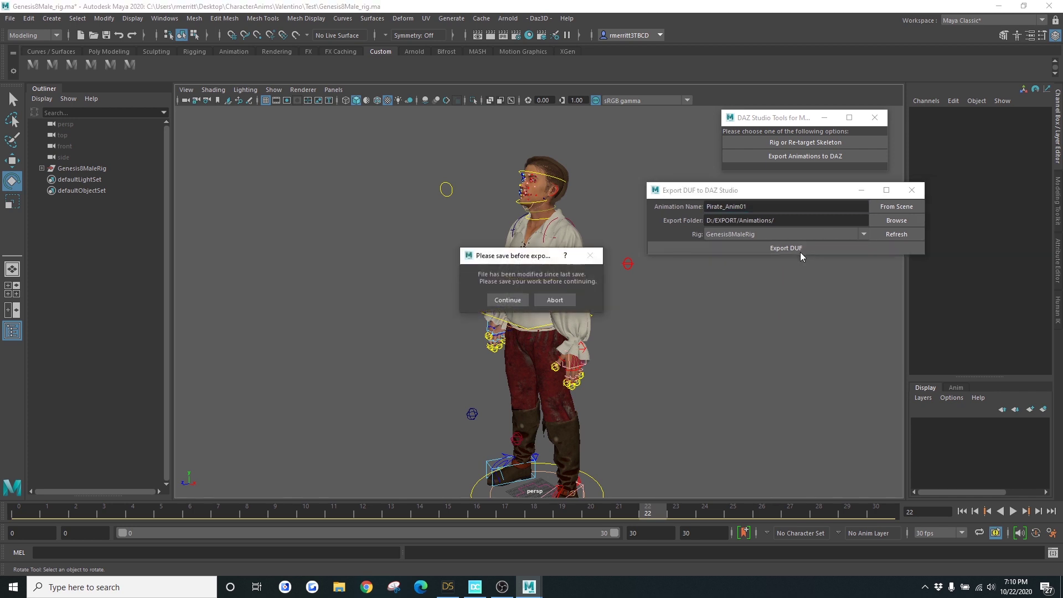
pyautogui.click(511, 302)
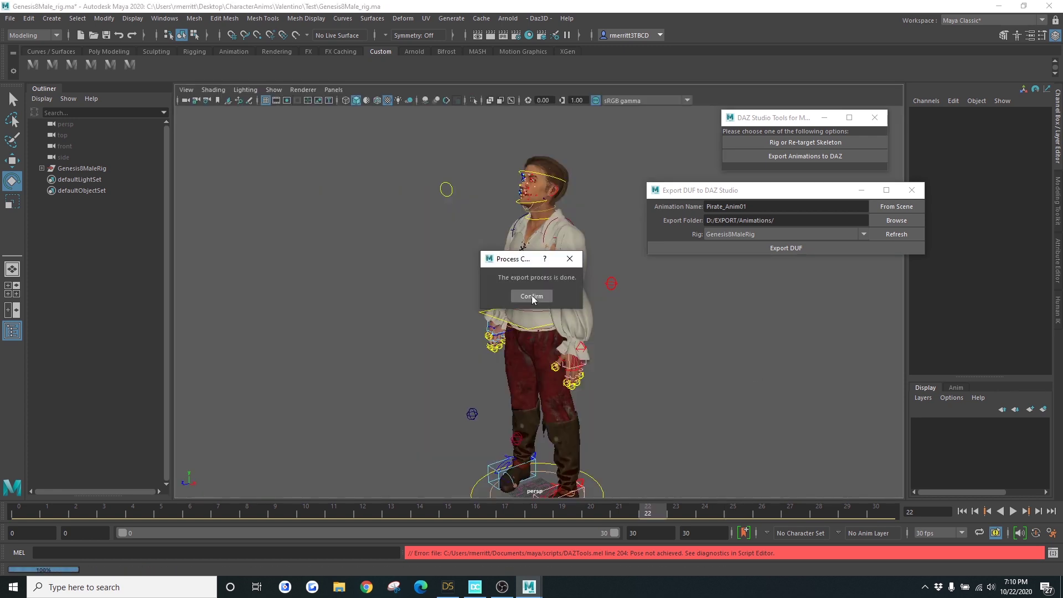
pyautogui.click(531, 296)
# Switch to DAZ Studio and show the Content Library
pyautogui.keyDown('alt'); pyautogui.moveTo(695, 325); pyautogui.dragTo(652, 320); pyautogui.keyUp('alt')
pyautogui.keyDown('alt'); pyautogui.moveTo(659, 365); pyautogui.dragTo(645, 339); pyautogui.keyUp('alt')
pyautogui.click(456, 580)
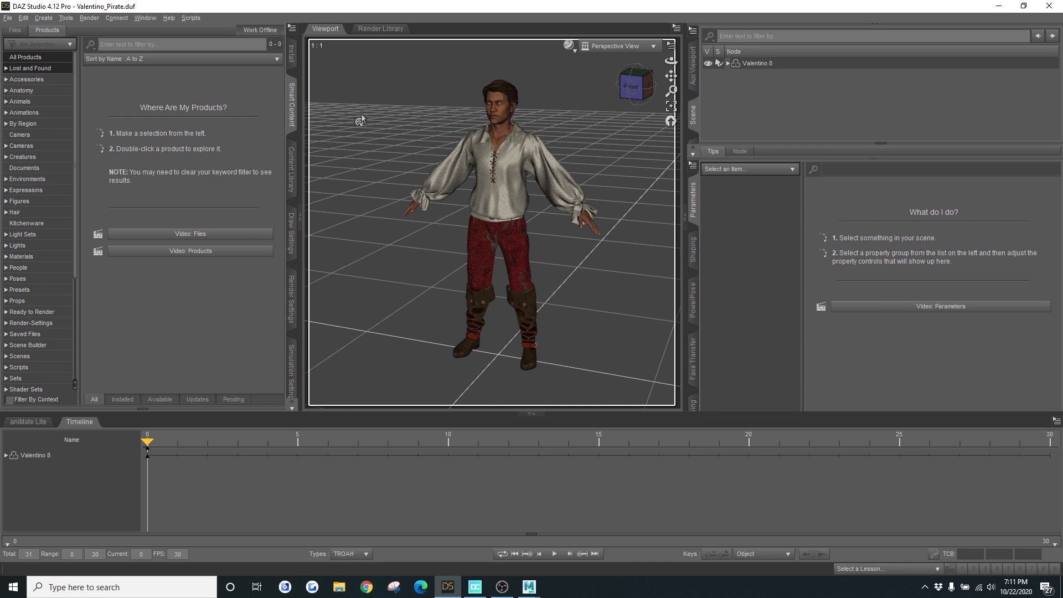
pyautogui.click(291, 168)
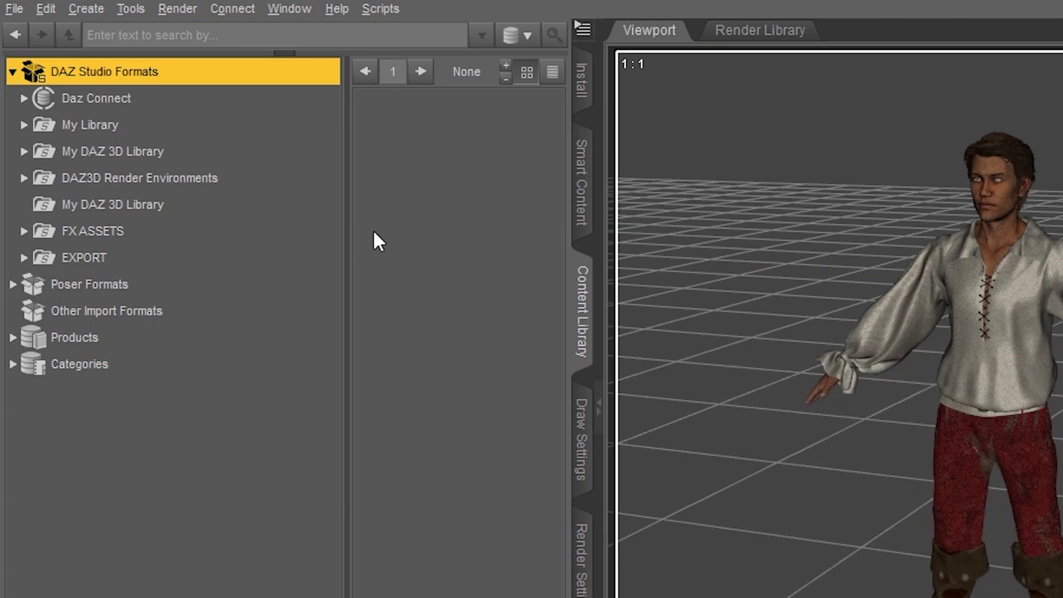
pyautogui.rightClick(123, 80)
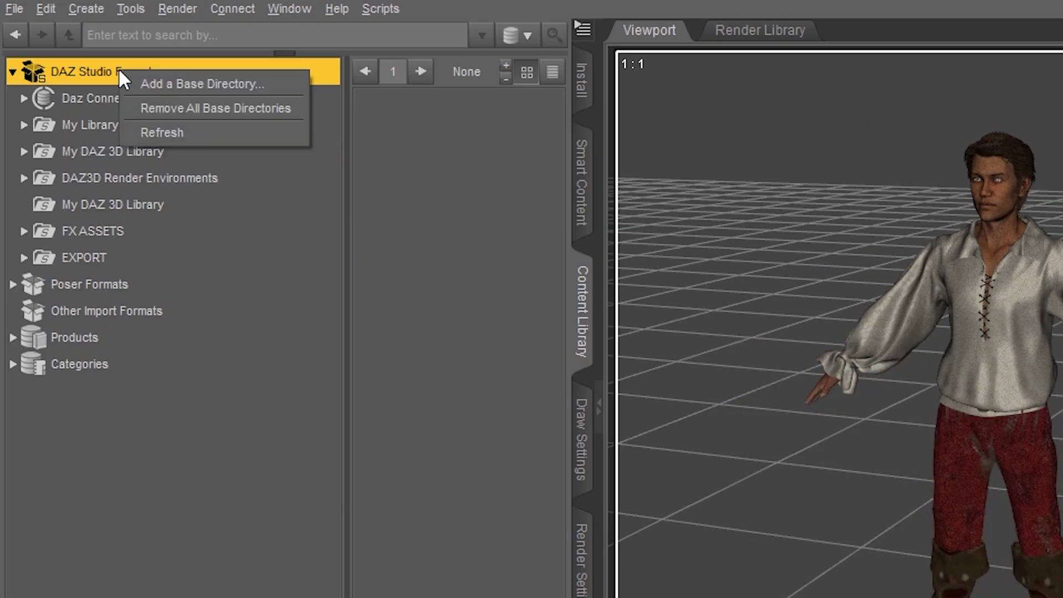
pyautogui.click(151, 83)
pyautogui.moveTo(965, 322); pyautogui.dragTo(830, 299)
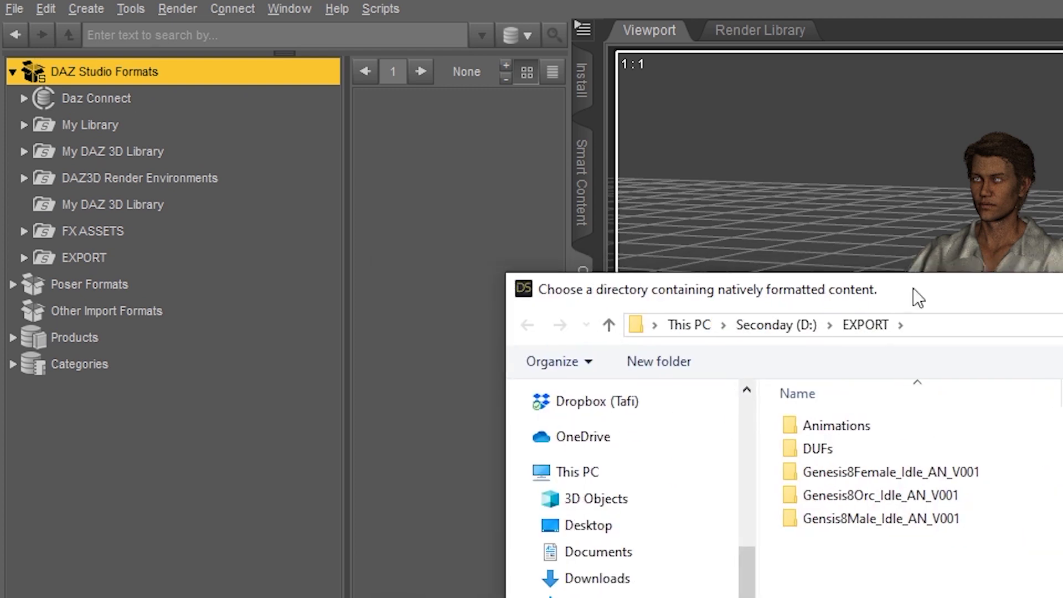
pyautogui.press('Escape')
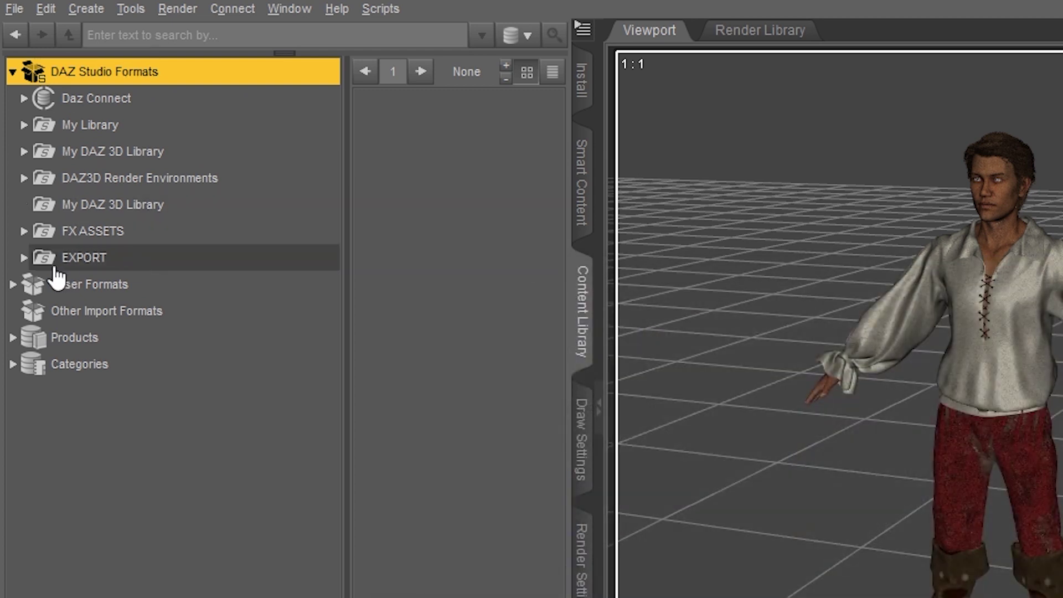
# Expand the EXPORT library directory and open its Animations folder
pyautogui.click(24, 257)
pyautogui.click(33, 284)
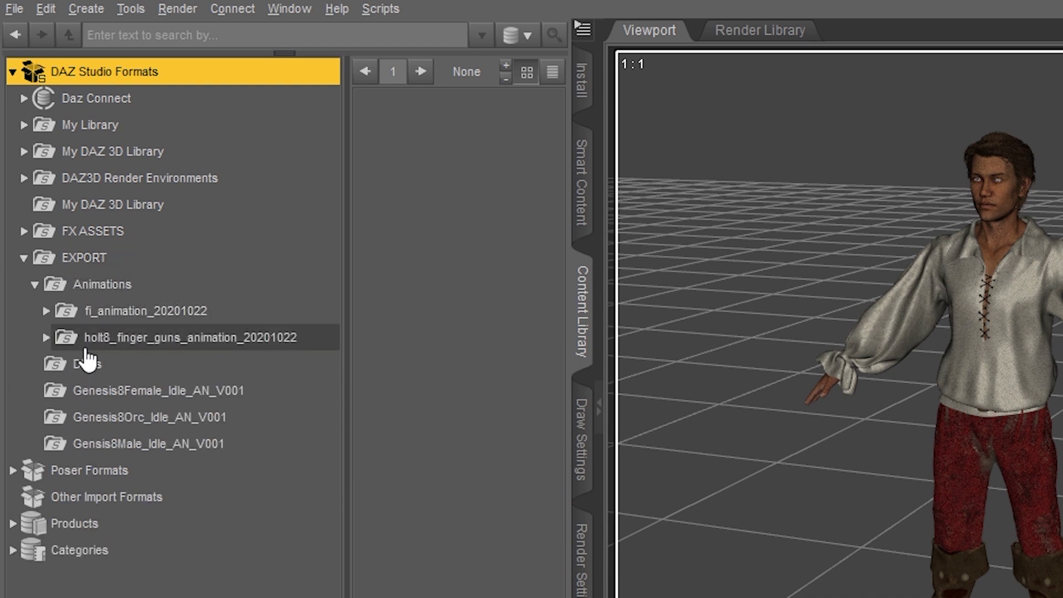
pyautogui.click(119, 285)
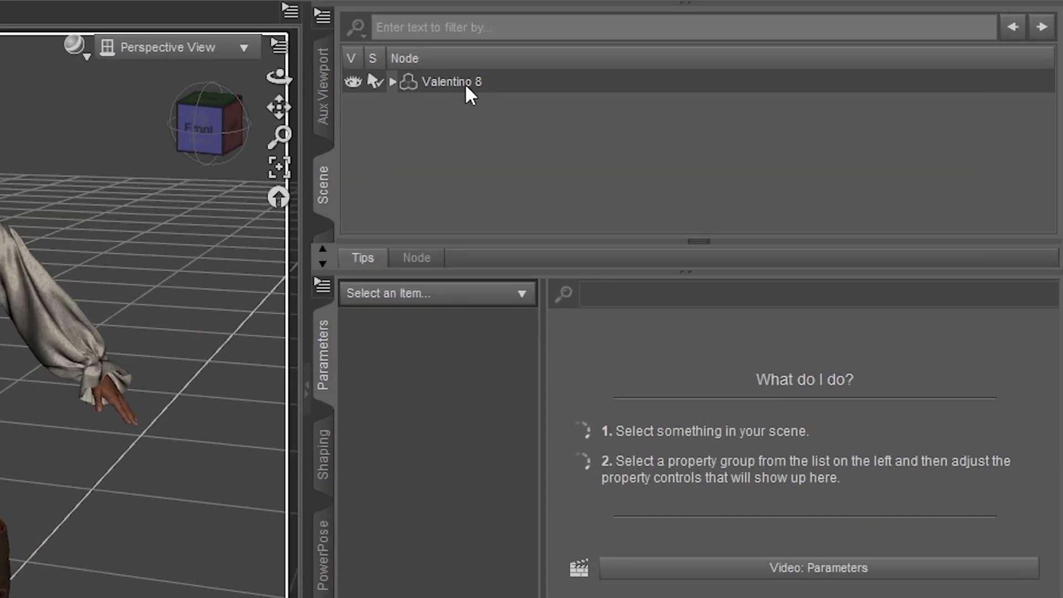
# Select the Valentino 8 figure in the scene and apply the Pirate_Anim01 animation to it
pyautogui.click(463, 82)
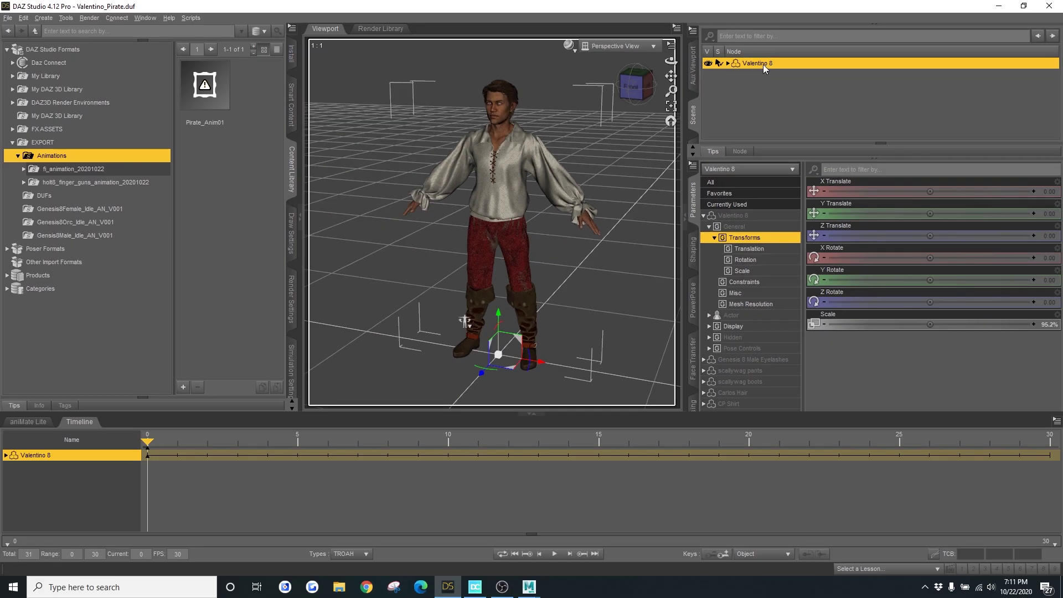
pyautogui.doubleClick(211, 94)
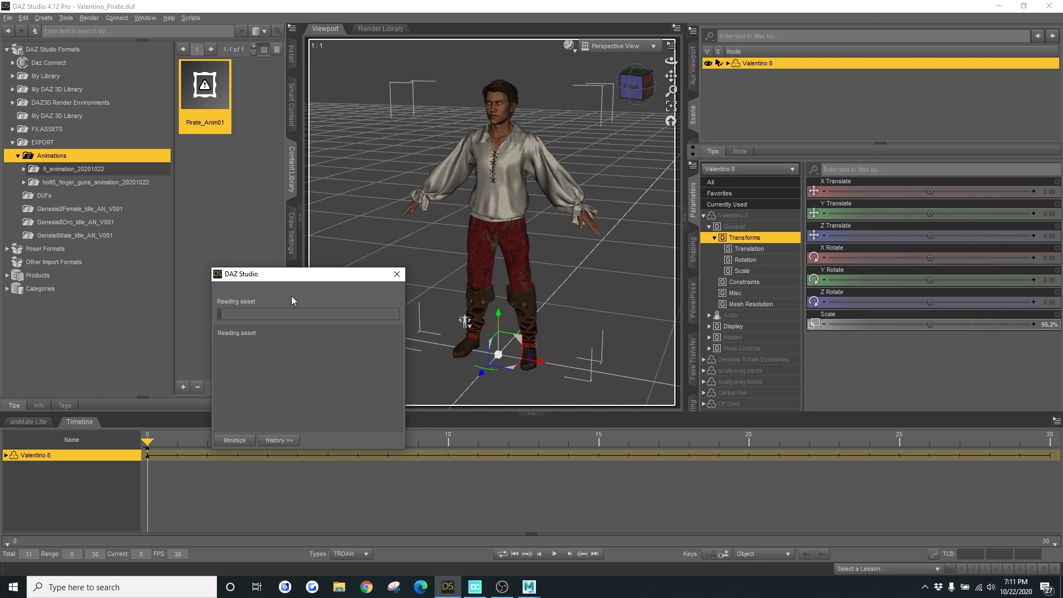